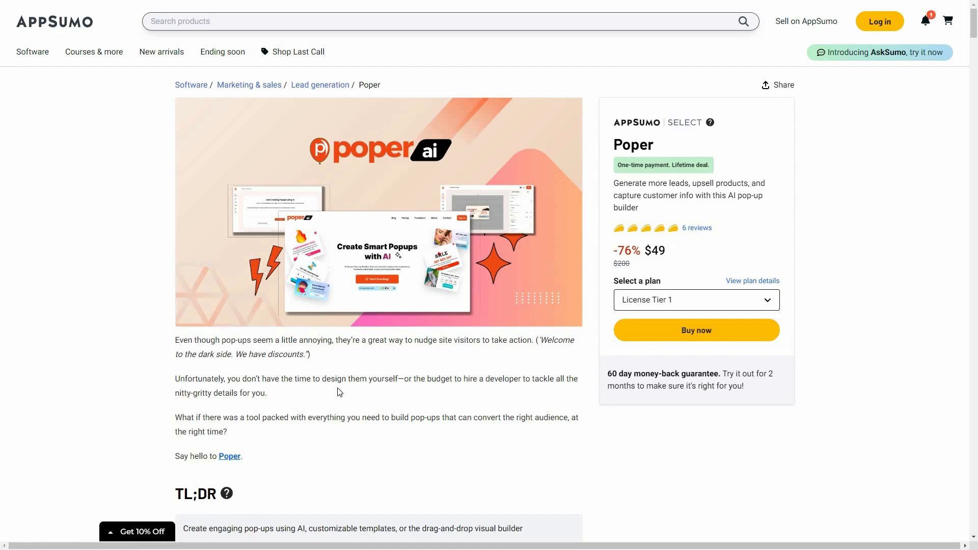
Step: Review the Poper deal's plans and features, displaying License Tier 4 in the third plan card for comparison
{"action": "scroll", "coordinate": [438, 306], "scroll_direction": "down", "scroll_amount": 3}
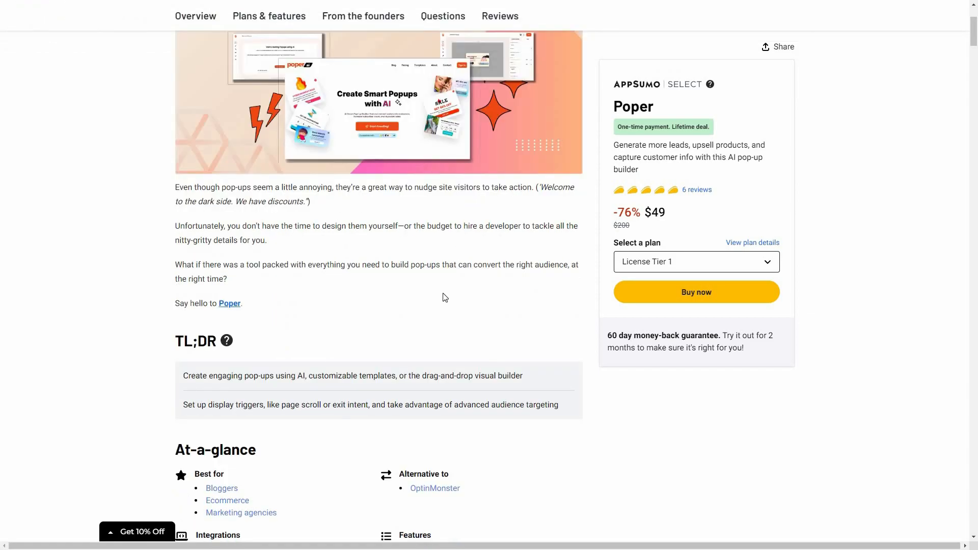
{"action": "scroll", "coordinate": [306, 369], "scroll_direction": "down", "scroll_amount": 10}
{"action": "scroll", "coordinate": [265, 326], "scroll_direction": "down", "scroll_amount": 1}
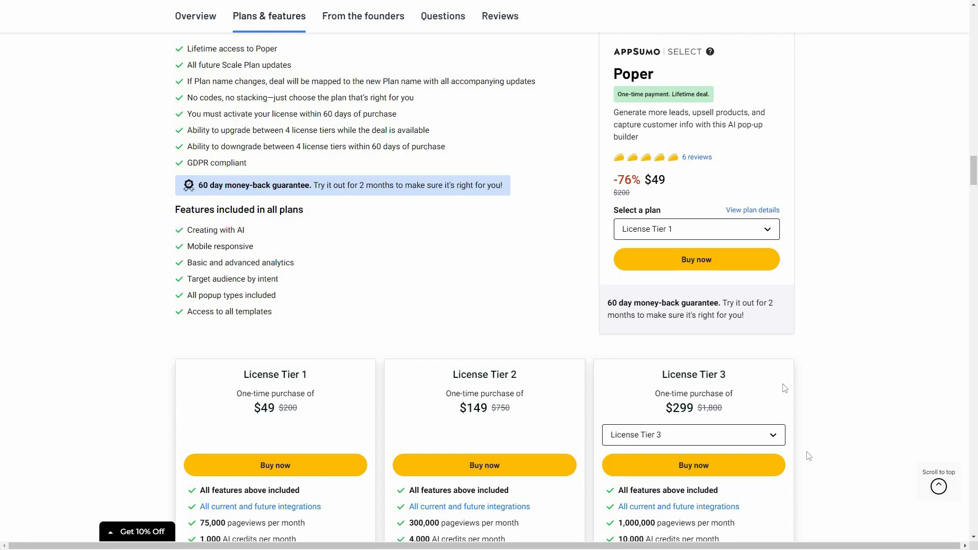
{"action": "scroll", "coordinate": [313, 412], "scroll_direction": "down", "scroll_amount": 4}
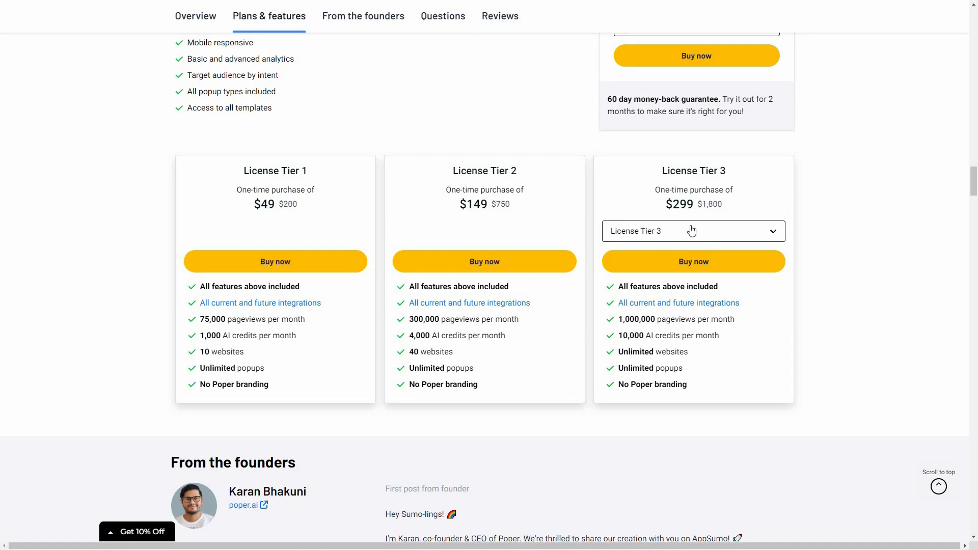
{"action": "left_click", "coordinate": [672, 232]}
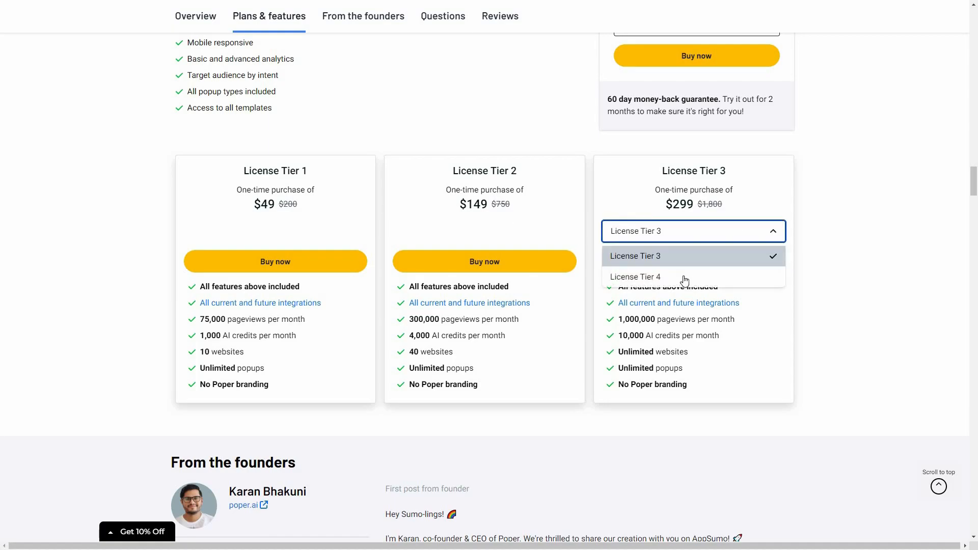
{"action": "left_click", "coordinate": [764, 283]}
{"action": "scroll", "coordinate": [838, 180], "scroll_direction": "up", "scroll_amount": 5}
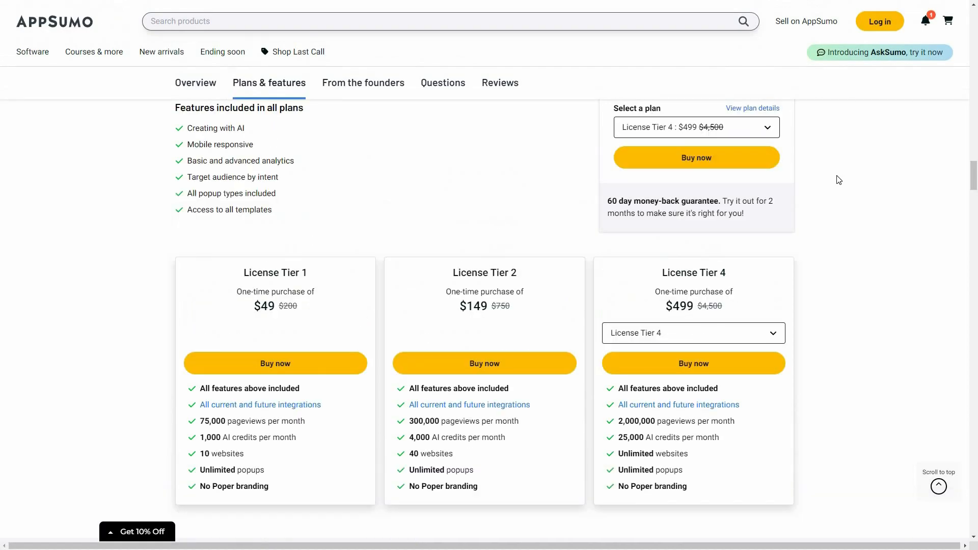
{"action": "scroll", "coordinate": [839, 179], "scroll_direction": "up", "scroll_amount": 3}
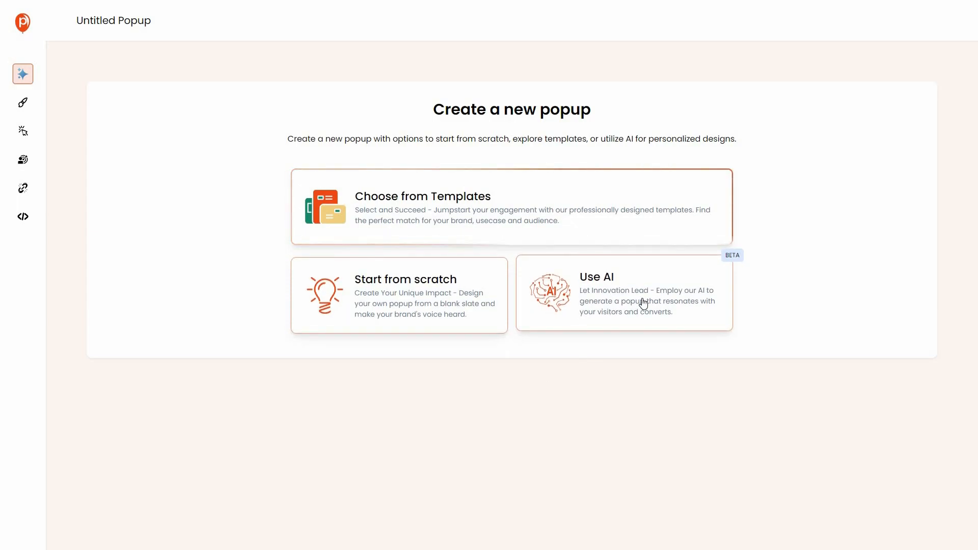
Step: Open the popup template gallery and browse the range of available designs
{"action": "left_click", "coordinate": [509, 214]}
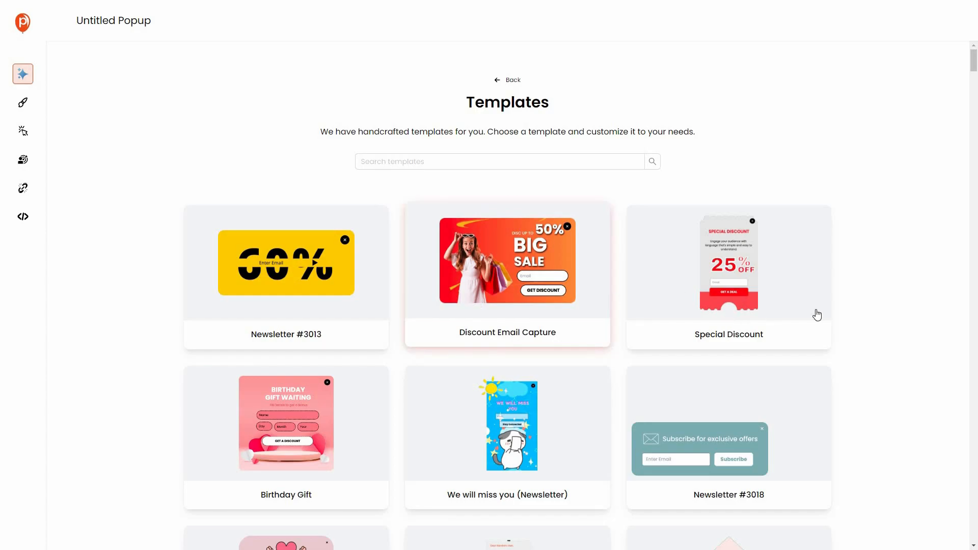
{"action": "middle_click", "coordinate": [869, 257]}
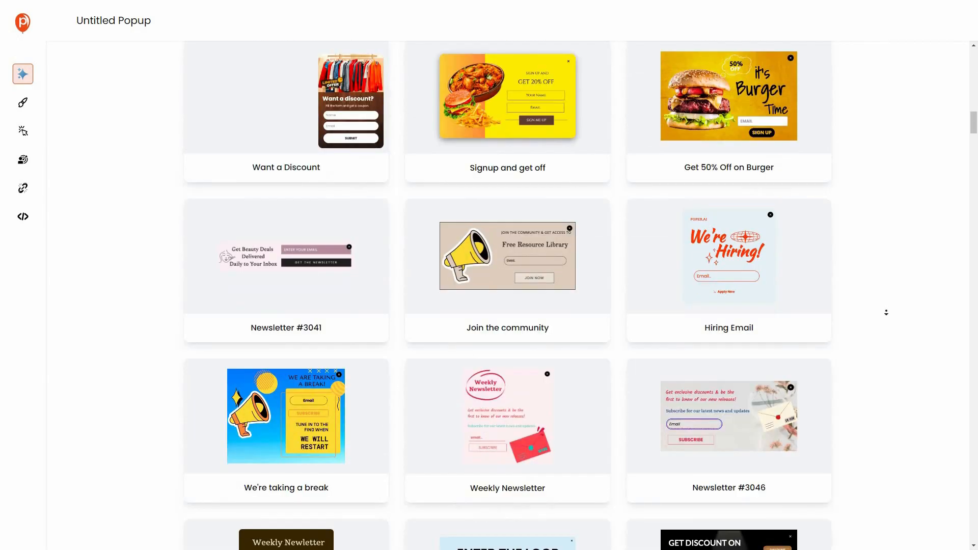
{"action": "middle_click", "coordinate": [887, 312]}
{"action": "scroll", "coordinate": [889, 316], "scroll_direction": "down", "scroll_amount": 8}
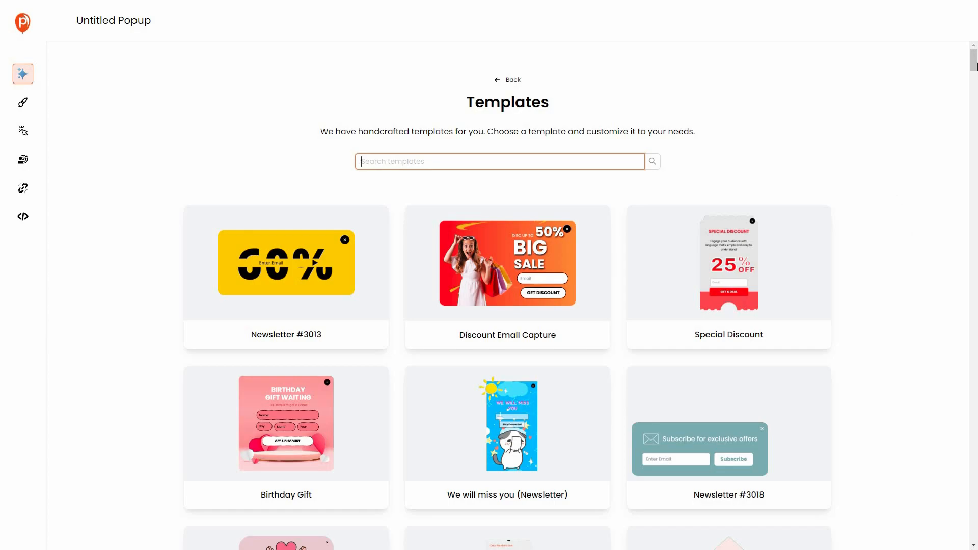
{"action": "scroll", "coordinate": [976, 117], "scroll_direction": "down", "scroll_amount": 20}
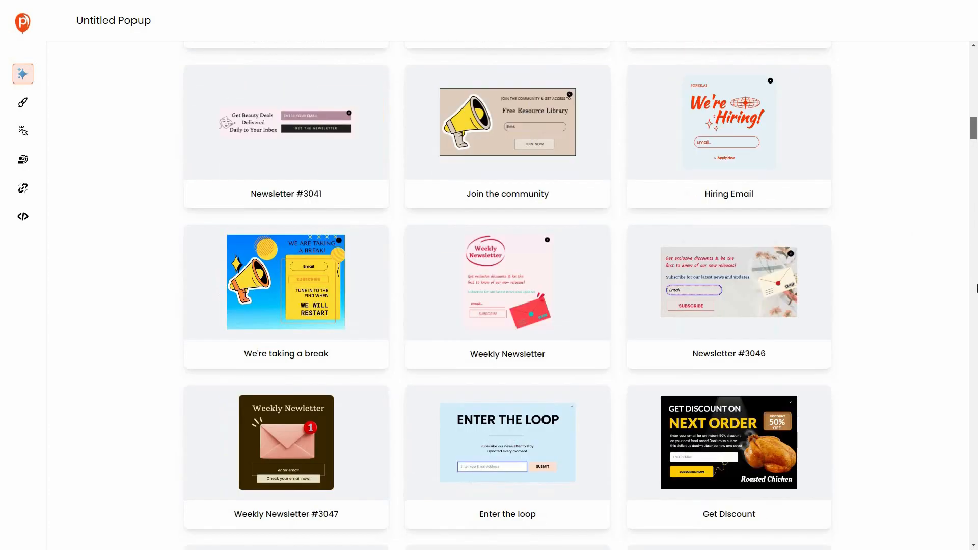
{"action": "scroll", "coordinate": [977, 352], "scroll_direction": "down", "scroll_amount": 20}
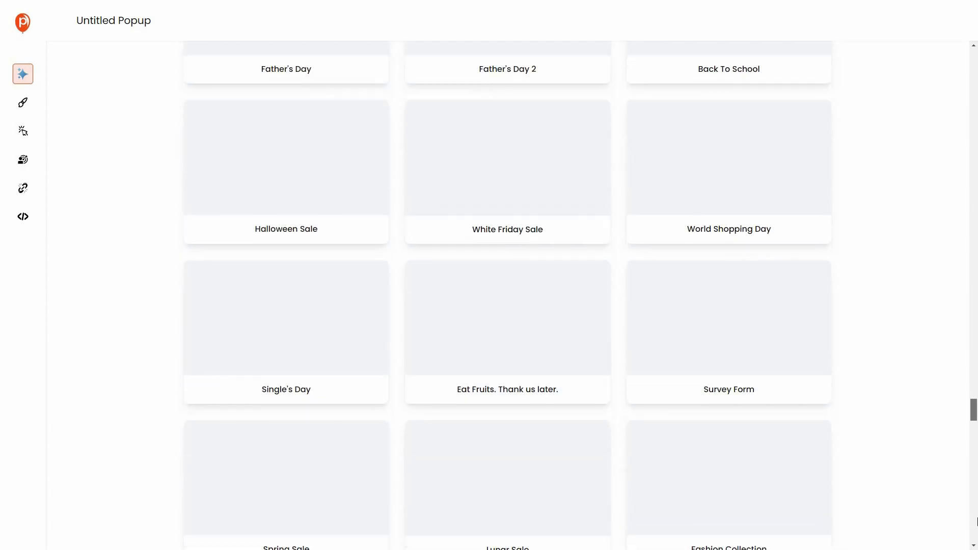
{"action": "scroll", "coordinate": [753, 168], "scroll_direction": "down", "scroll_amount": 5}
{"action": "scroll", "coordinate": [162, 175], "scroll_direction": "up", "scroll_amount": 20}
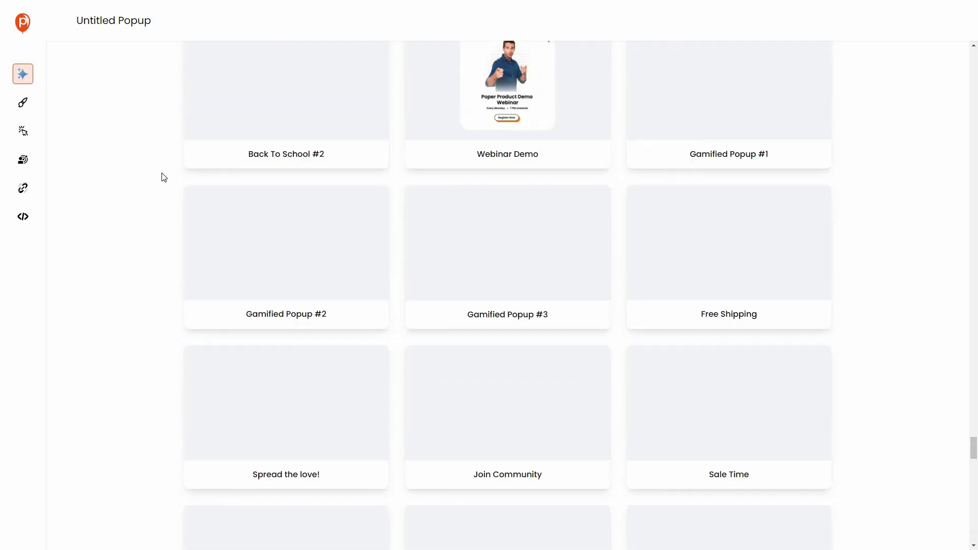
{"action": "scroll", "coordinate": [19, 88], "scroll_direction": "up", "scroll_amount": 10}
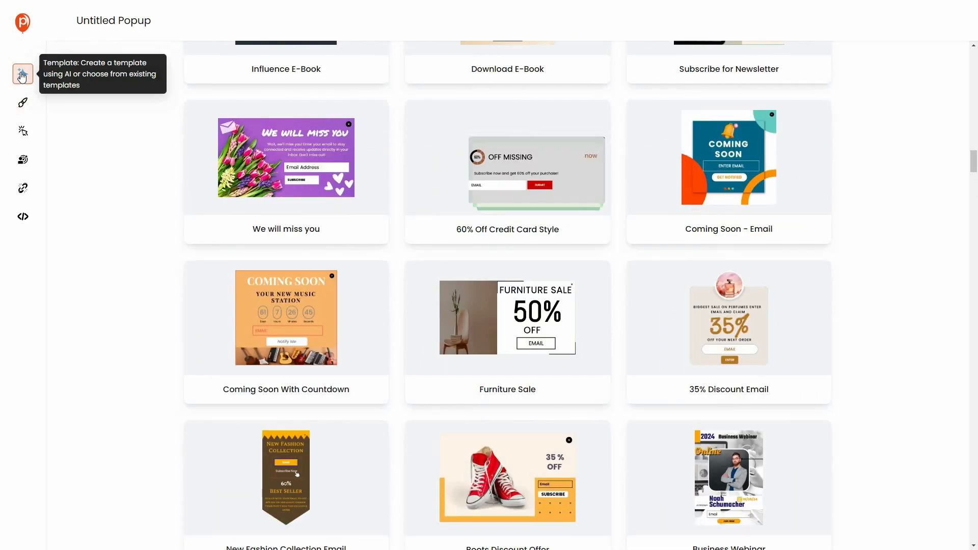
Step: Generate a popup with AI from the prompt "i want to collect emails for my anime-themed t-shirt store"
{"action": "left_click", "coordinate": [24, 26]}
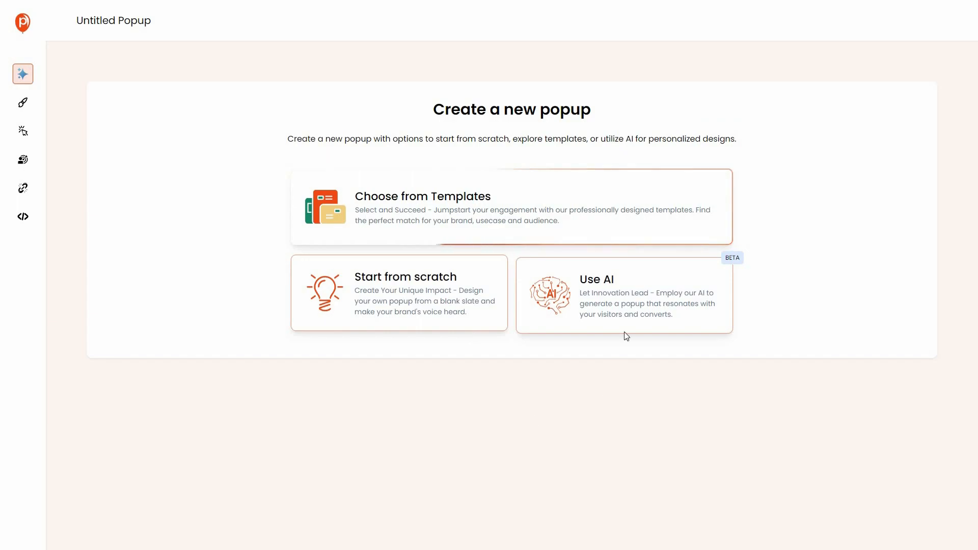
{"action": "left_click", "coordinate": [679, 294]}
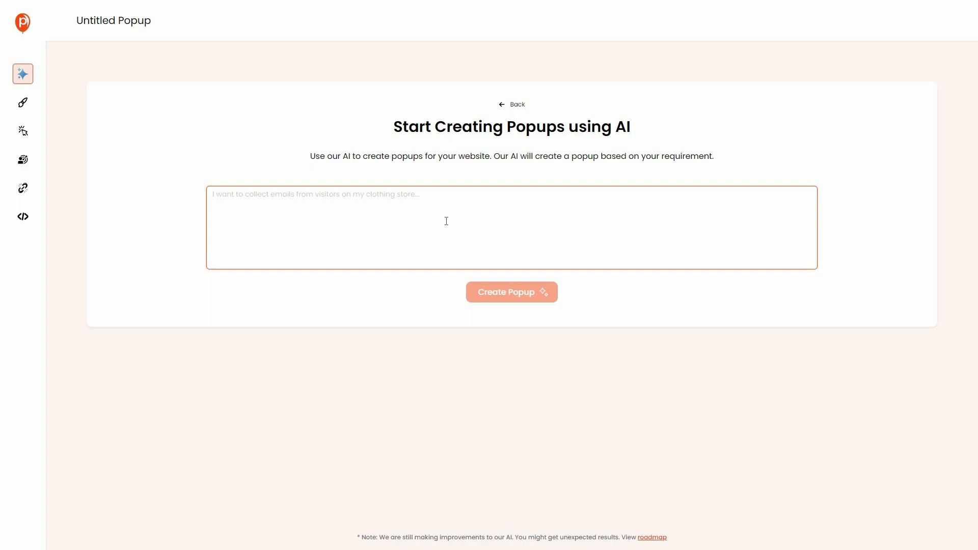
{"action": "type", "text": "i want to collect emails for my anime-themed t-shirt store"}
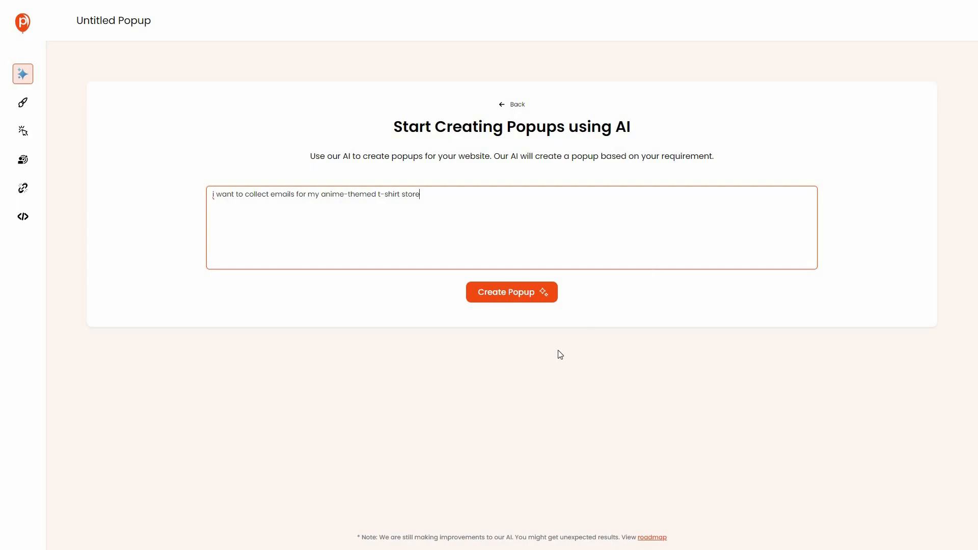
{"action": "left_click", "coordinate": [537, 301]}
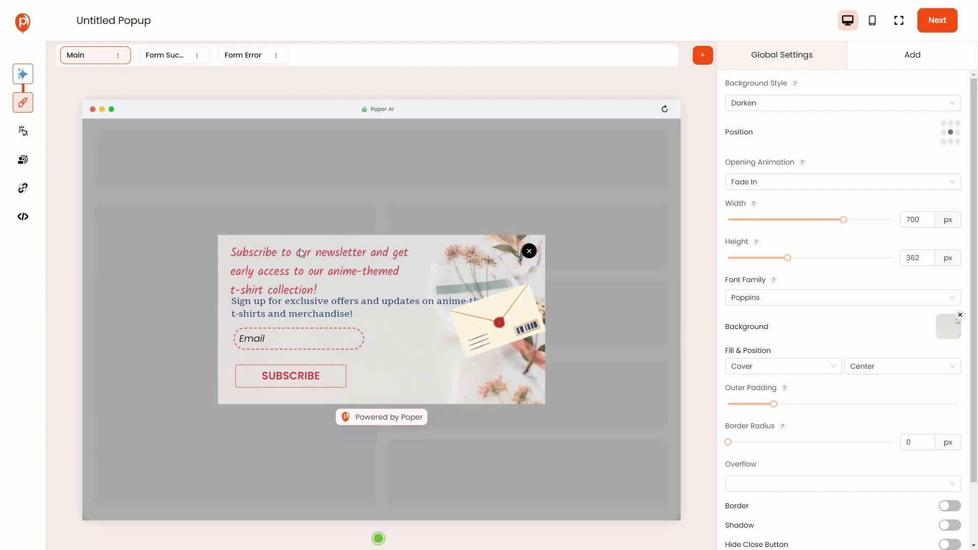
Step: Slightly reduce the font size of the popup's red newsletter headline, keeping its wording and width
{"action": "left_click", "coordinate": [305, 282]}
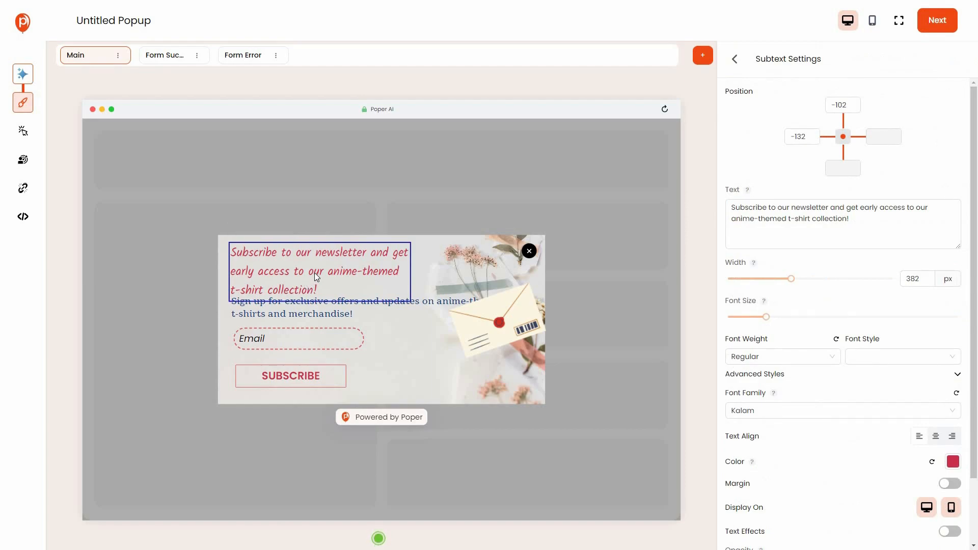
{"action": "left_click", "coordinate": [787, 241]}
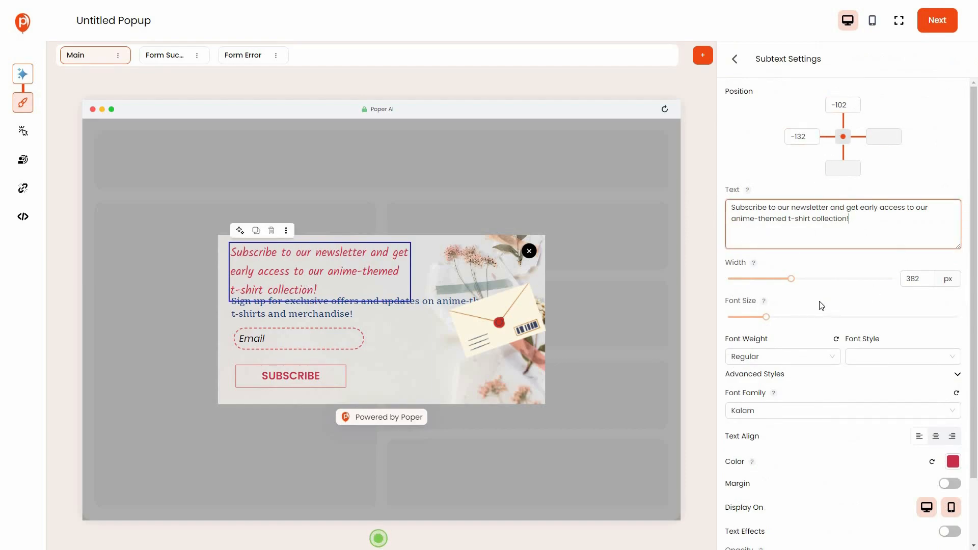
{"action": "mouse_move", "coordinate": [790, 281]}
{"action": "left_mouse_down"}
{"action": "mouse_move", "coordinate": [806, 283]}
{"action": "mouse_move", "coordinate": [791, 281]}
{"action": "left_mouse_up"}
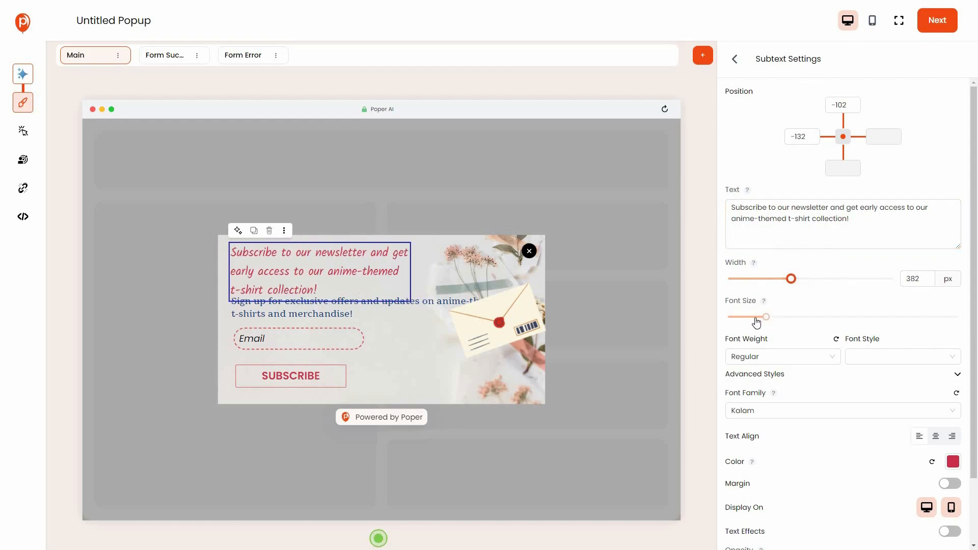
{"action": "left_click_drag", "start_coordinate": [766, 318], "coordinate": [758, 321]}
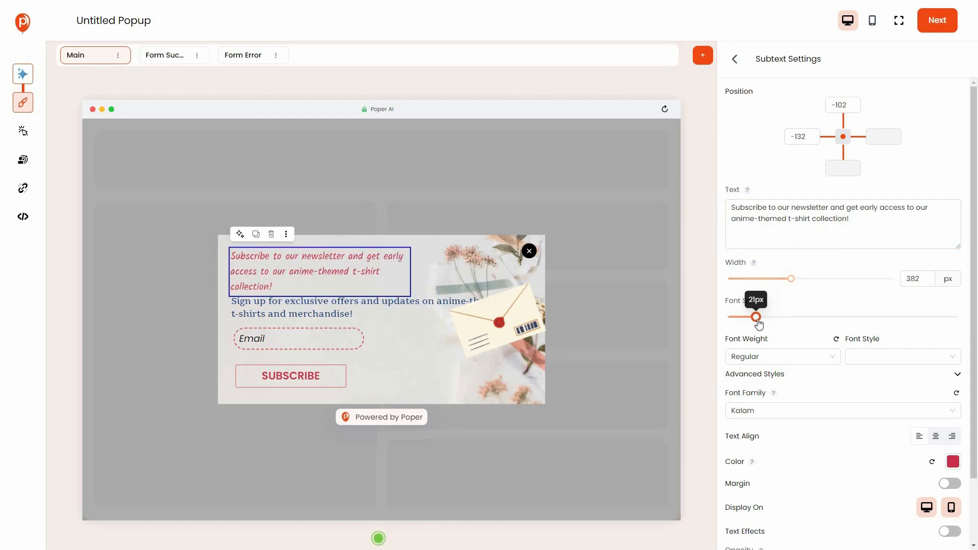
Step: Expand the headline's advanced styles, enable text effects and apply the Outline effect
{"action": "left_click", "coordinate": [956, 379]}
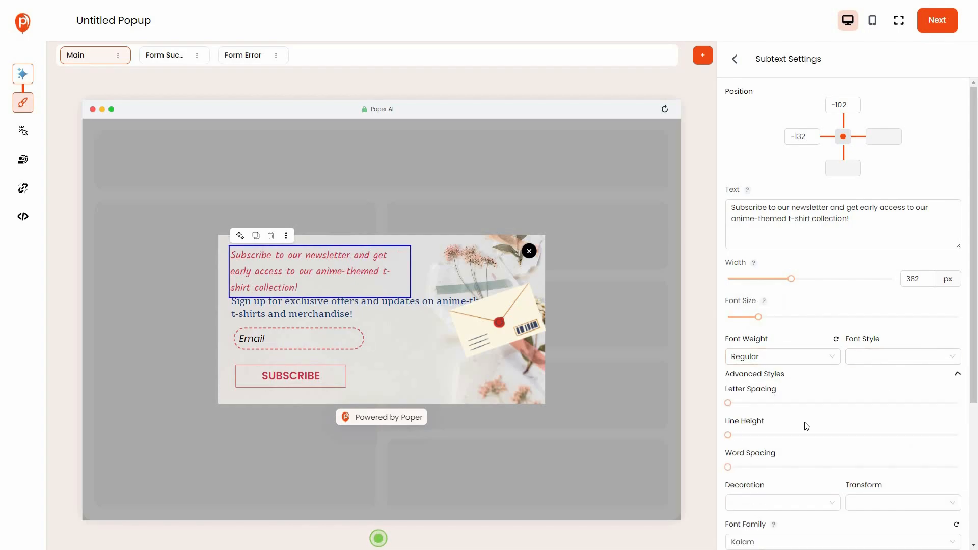
{"action": "scroll", "coordinate": [807, 427], "scroll_direction": "down", "scroll_amount": 4}
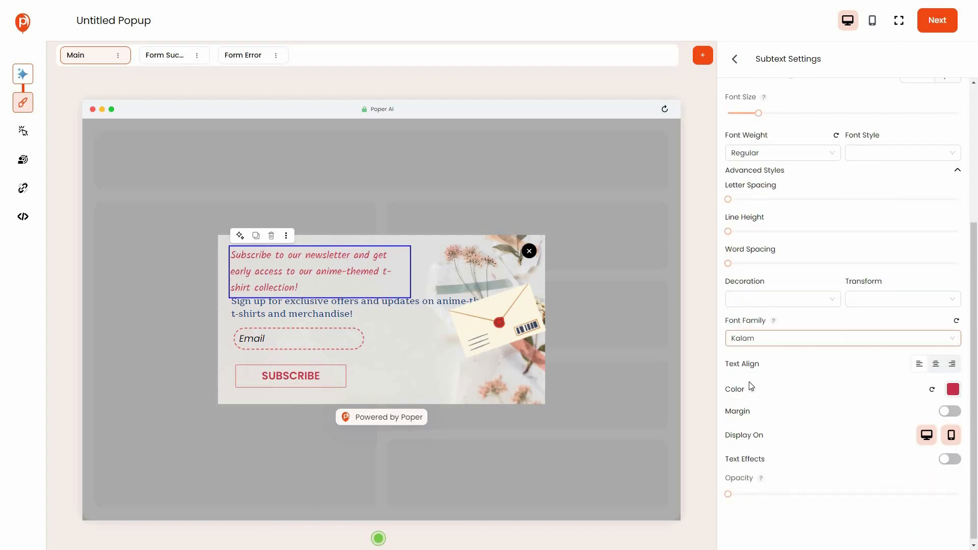
{"action": "scroll", "coordinate": [830, 465], "scroll_direction": "down", "scroll_amount": 1}
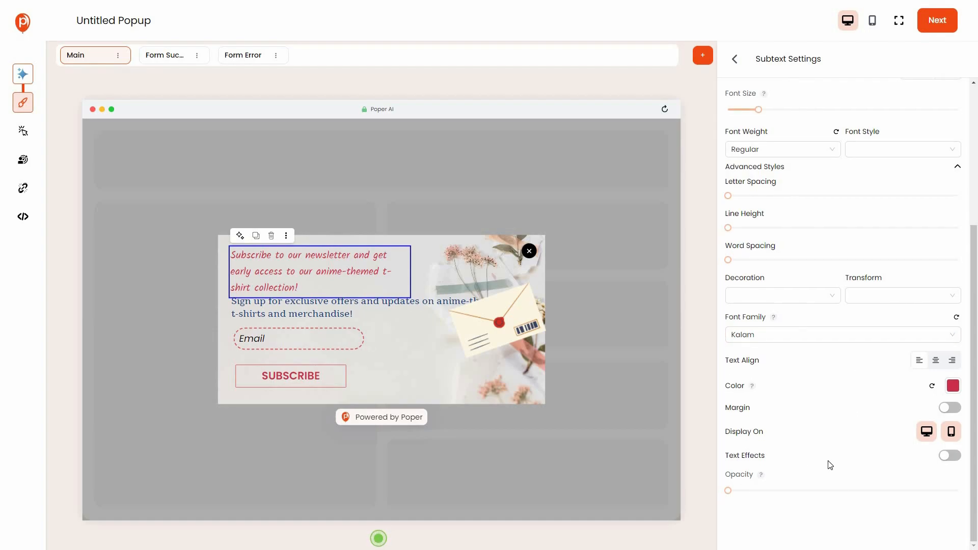
{"action": "left_click", "coordinate": [950, 455]}
{"action": "left_click", "coordinate": [780, 488]}
{"action": "scroll", "coordinate": [767, 442], "scroll_direction": "down", "scroll_amount": 2}
{"action": "left_click", "coordinate": [836, 394]}
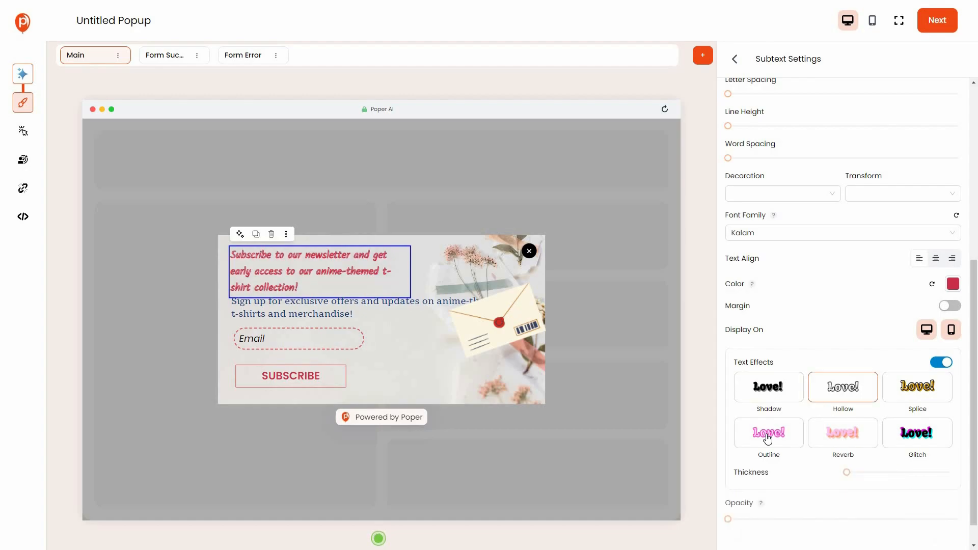
{"action": "left_click", "coordinate": [768, 439]}
{"action": "scroll", "coordinate": [821, 466], "scroll_direction": "down", "scroll_amount": 1}
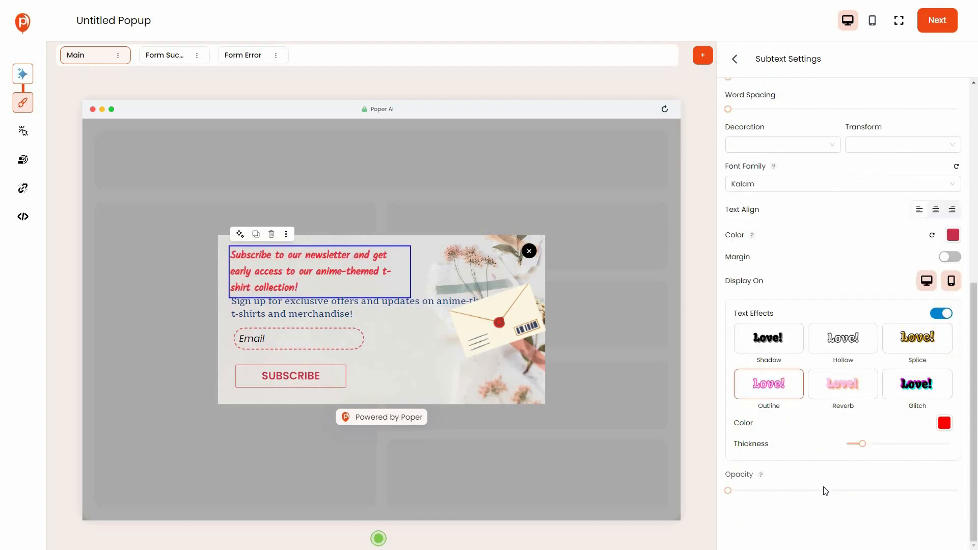
Step: Rewrite the blue "Sign up for exclusive offers" text with AI, using the Make shorter option
{"action": "left_click", "coordinate": [295, 313]}
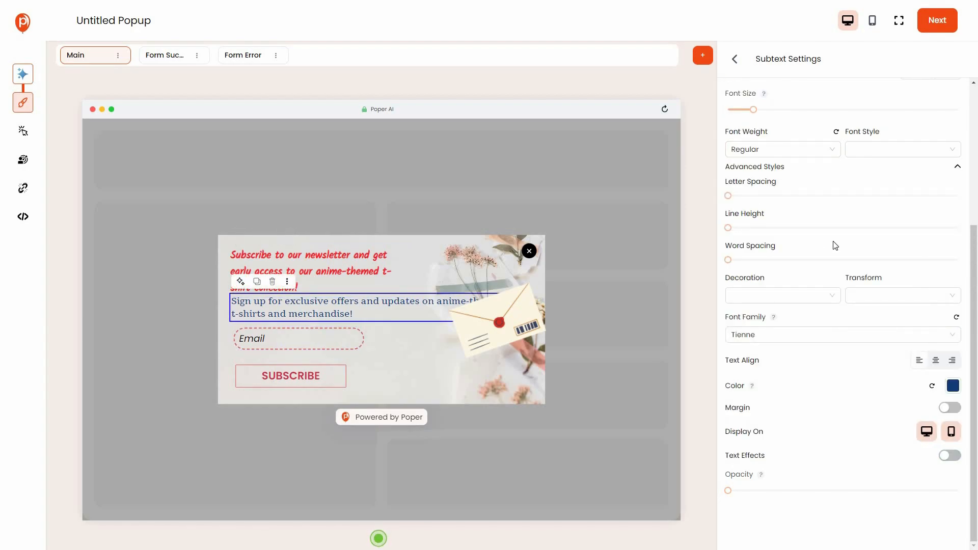
{"action": "scroll", "coordinate": [836, 246], "scroll_direction": "up", "scroll_amount": 4}
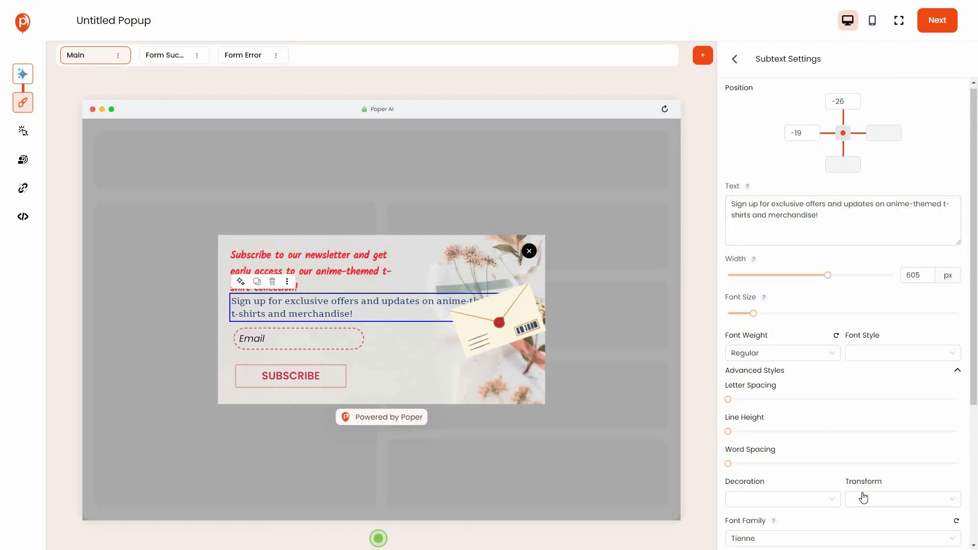
{"action": "scroll", "coordinate": [861, 494], "scroll_direction": "down", "scroll_amount": 4}
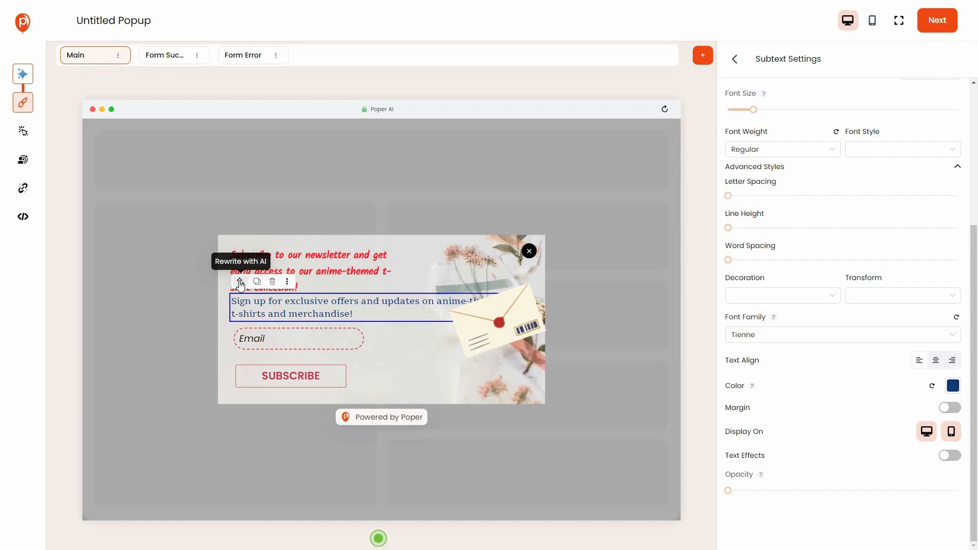
{"action": "left_click", "coordinate": [240, 282]}
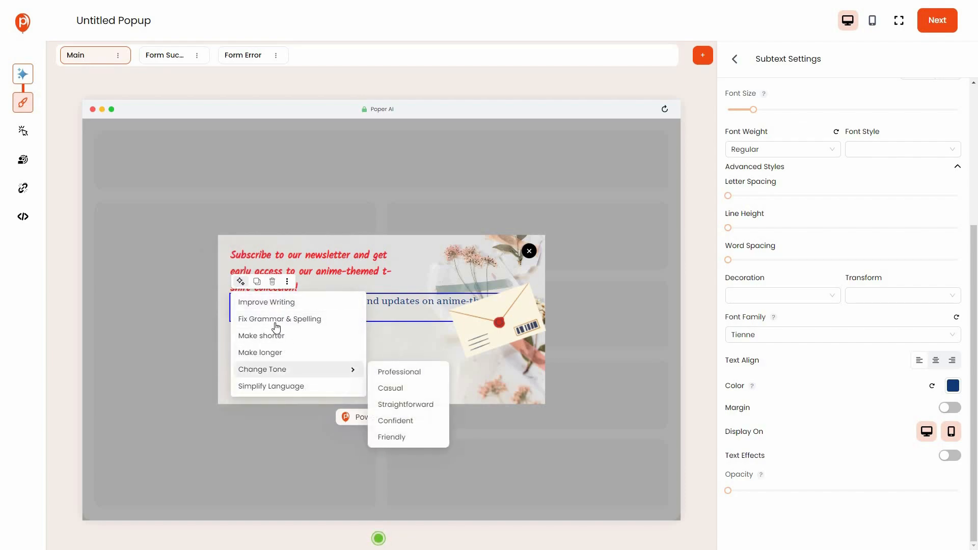
{"action": "left_click", "coordinate": [261, 336]}
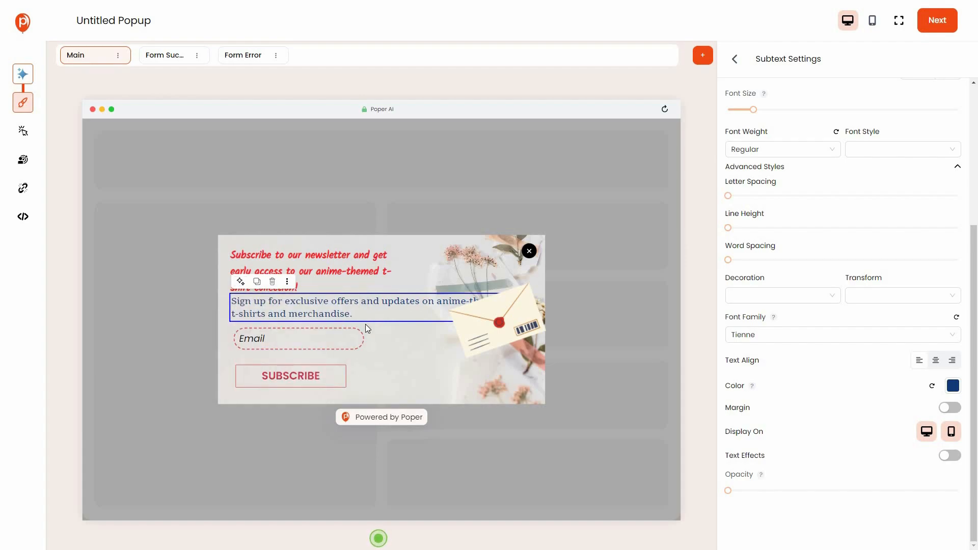
Step: Change the tone of the blue sign-up text to Friendly with the AI rewrite
{"action": "left_click", "coordinate": [241, 284]}
{"action": "mouse_move", "coordinate": [281, 374]}
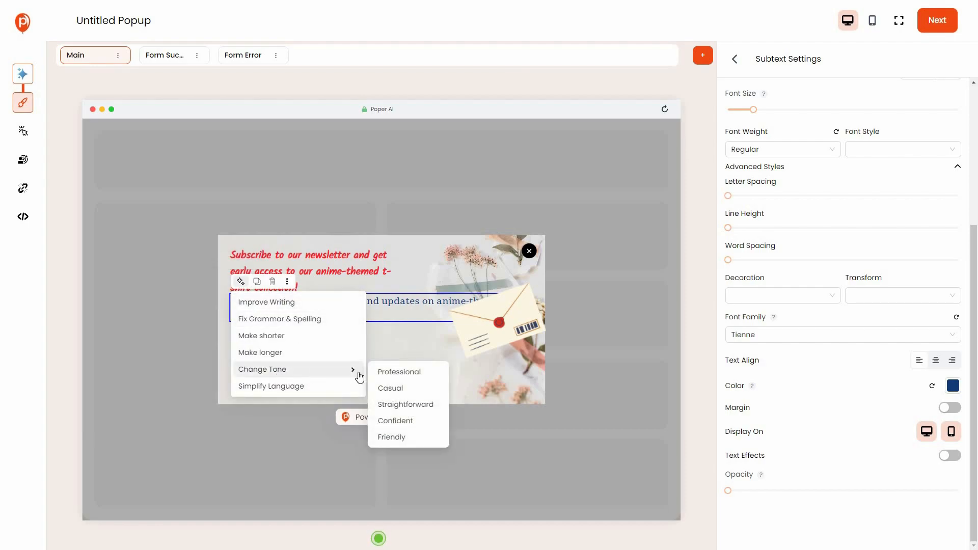
{"action": "left_click", "coordinate": [402, 437]}
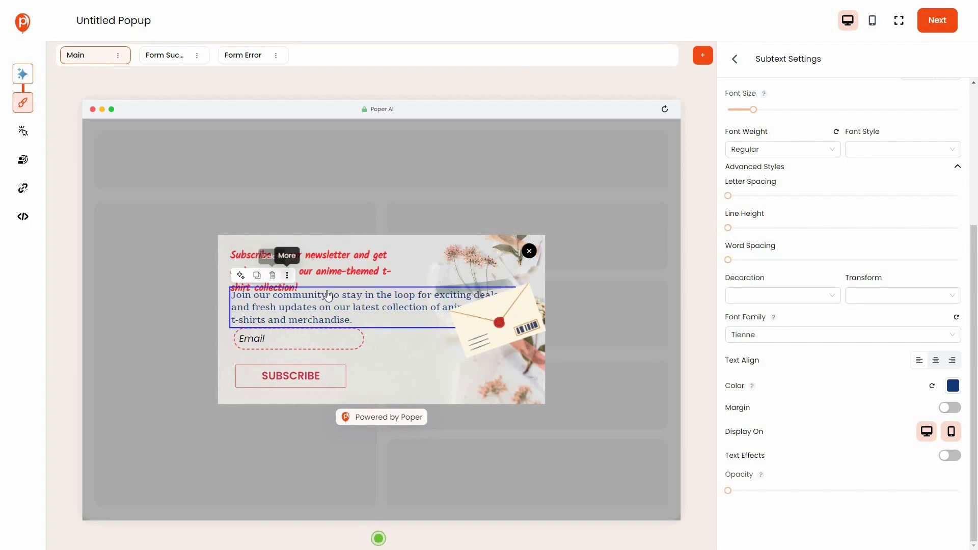
{"action": "left_click", "coordinate": [287, 275]}
{"action": "mouse_move", "coordinate": [313, 337]}
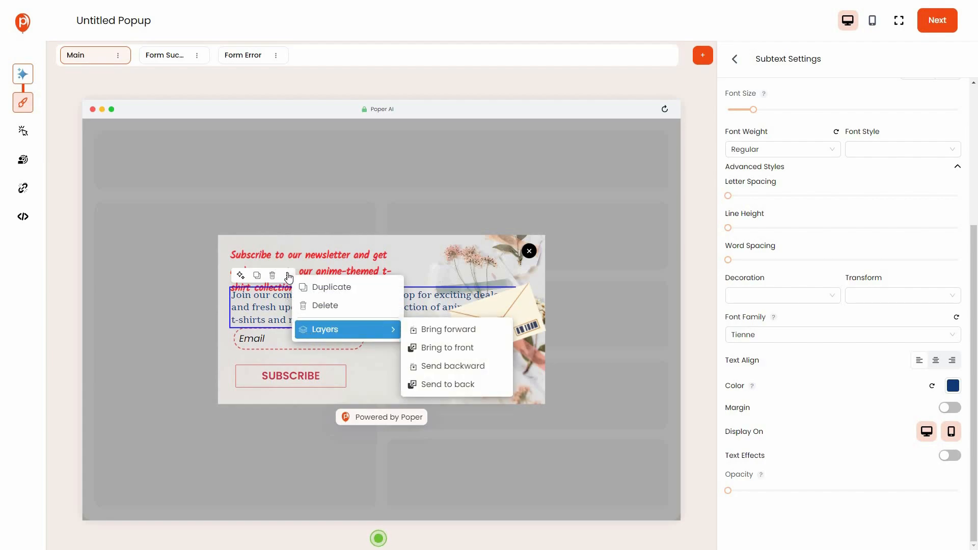
{"action": "mouse_move", "coordinate": [377, 336]}
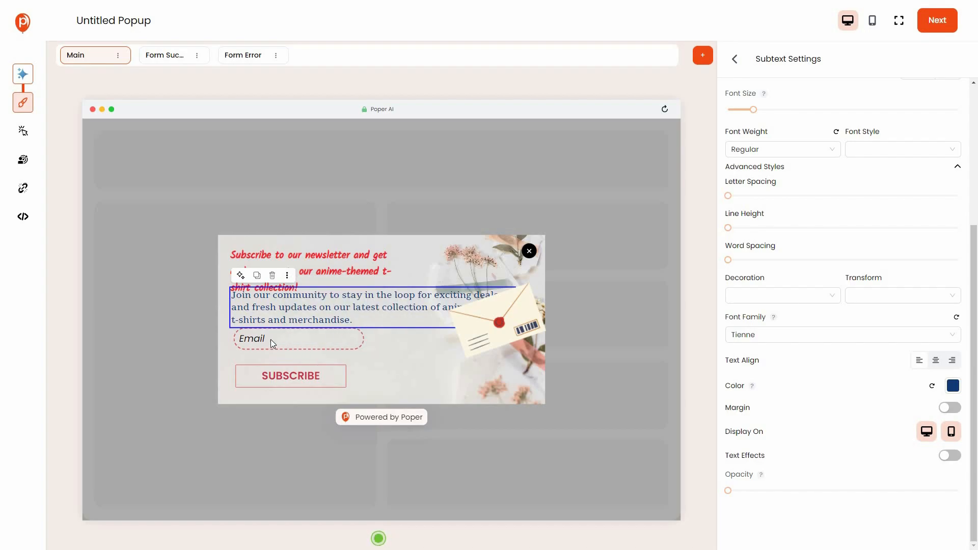
Step: Set the email input's placeholder text to "Enter Email Here"
{"action": "left_click", "coordinate": [255, 347]}
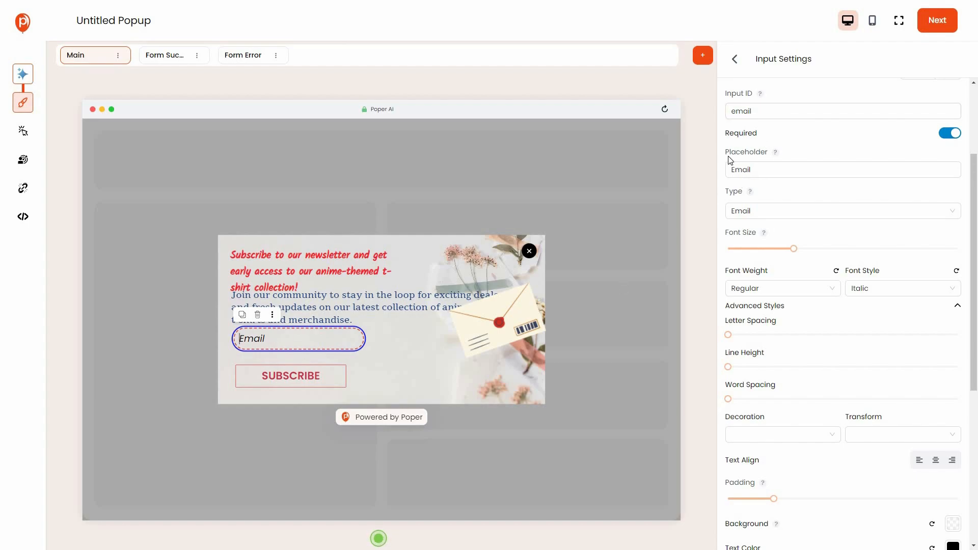
{"action": "left_click", "coordinate": [733, 172]}
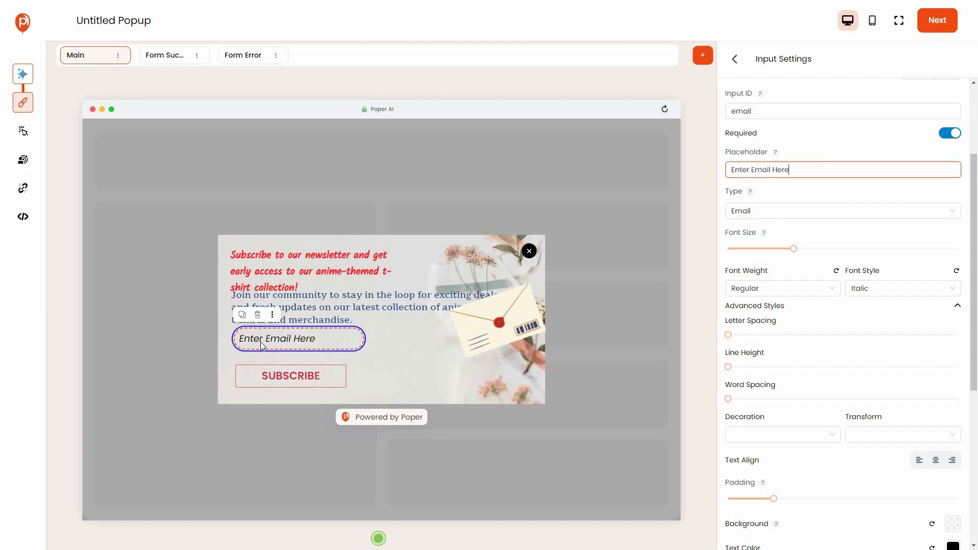
{"action": "left_click", "coordinate": [259, 357]}
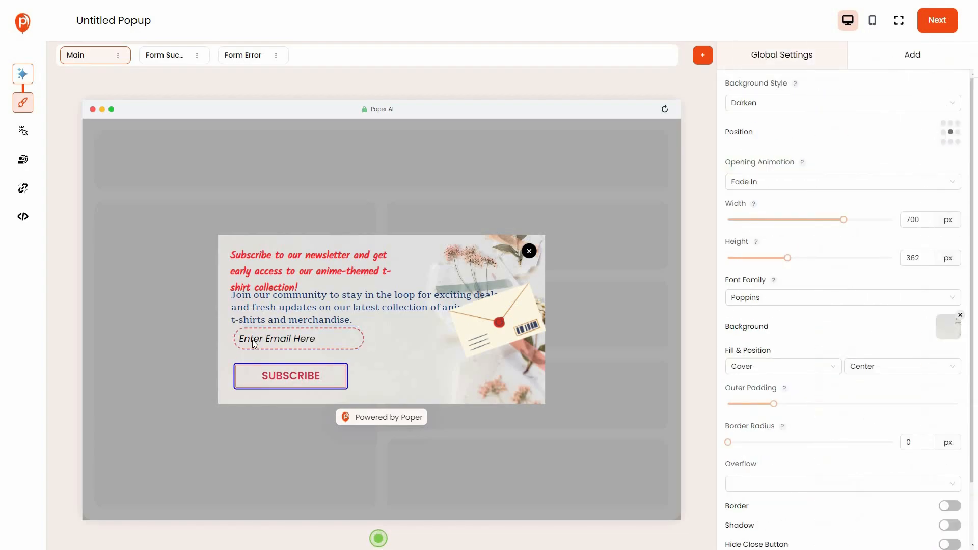
Step: Examine the email input's available field types and styling options, and open the settings of the SUBSCRIBE button
{"action": "left_click", "coordinate": [290, 345]}
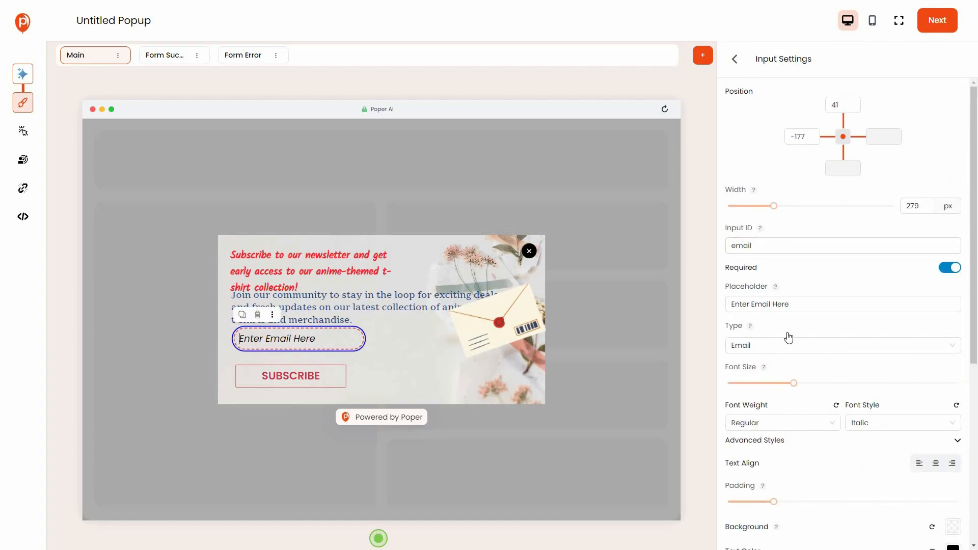
{"action": "scroll", "coordinate": [759, 252], "scroll_direction": "down", "scroll_amount": 2}
{"action": "left_click", "coordinate": [767, 249]}
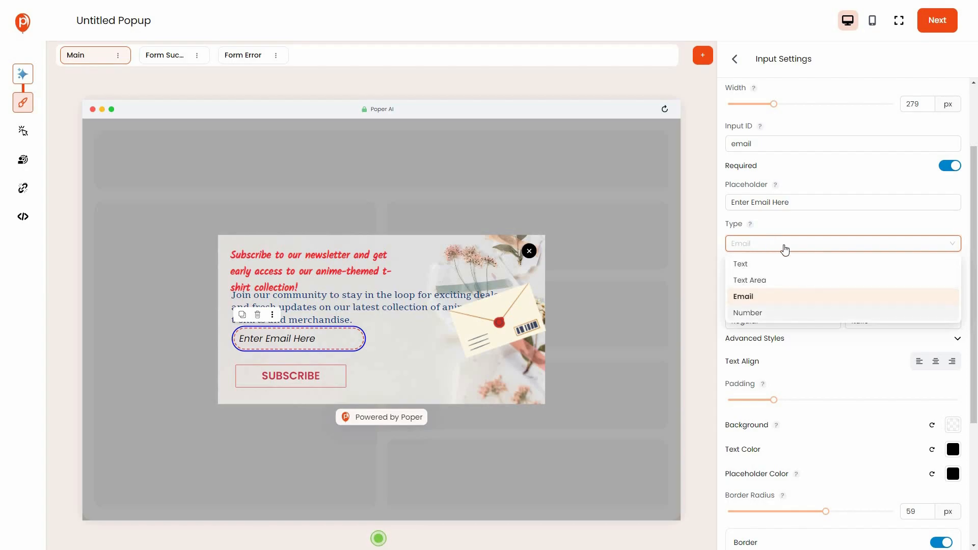
{"action": "scroll", "coordinate": [775, 365], "scroll_direction": "down", "scroll_amount": 4}
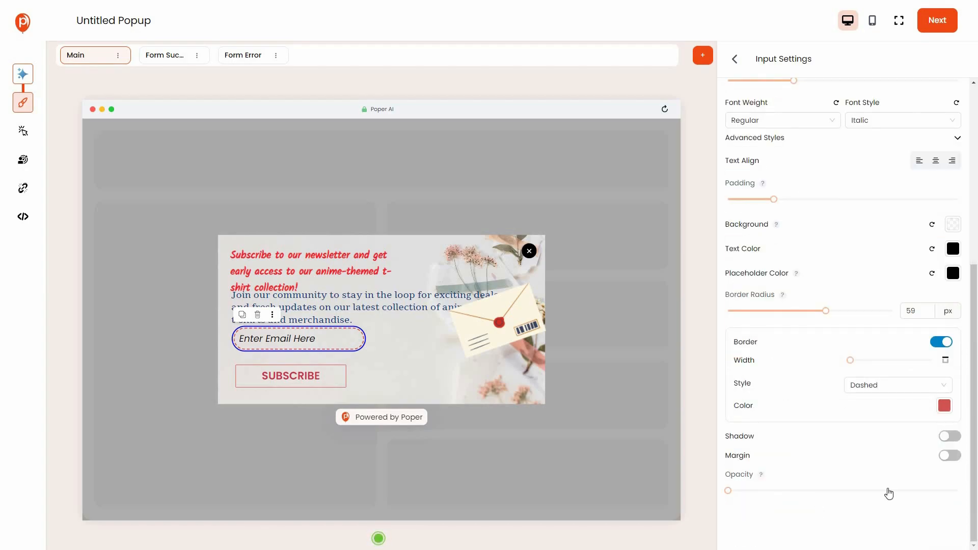
{"action": "scroll", "coordinate": [867, 232], "scroll_direction": "up", "scroll_amount": 4}
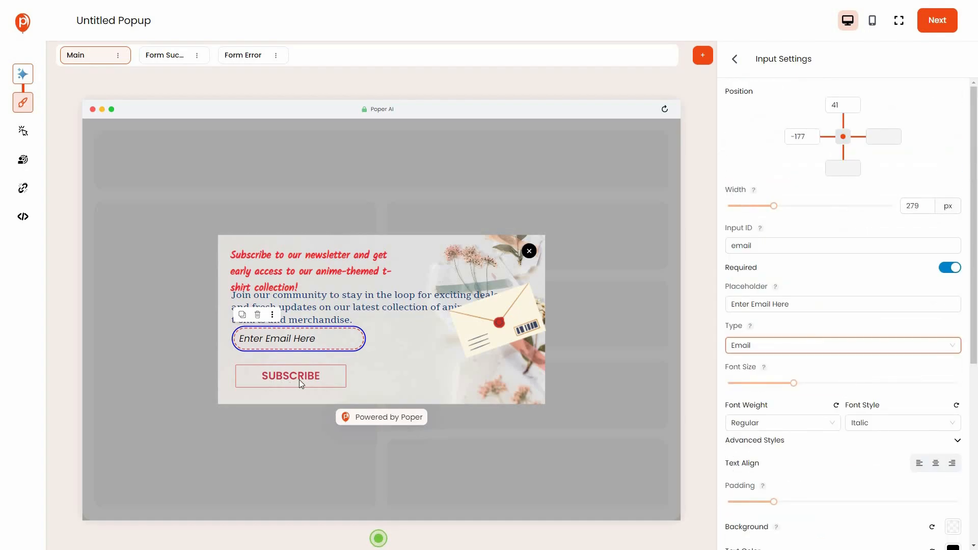
{"action": "left_click", "coordinate": [302, 380]}
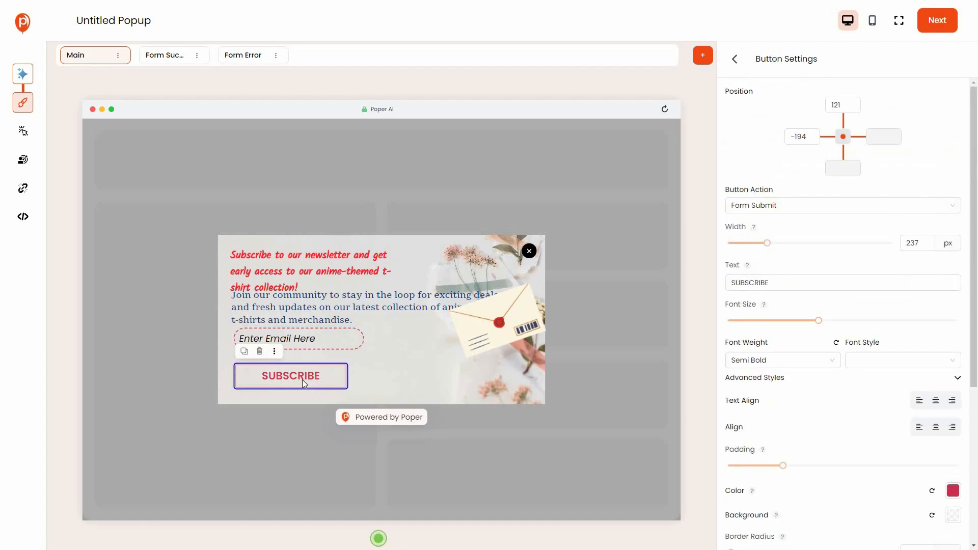
Step: Browse the replacement graphics for the envelope image, including gradients, abstracts, people and objects, without choosing one
{"action": "left_click", "coordinate": [460, 339]}
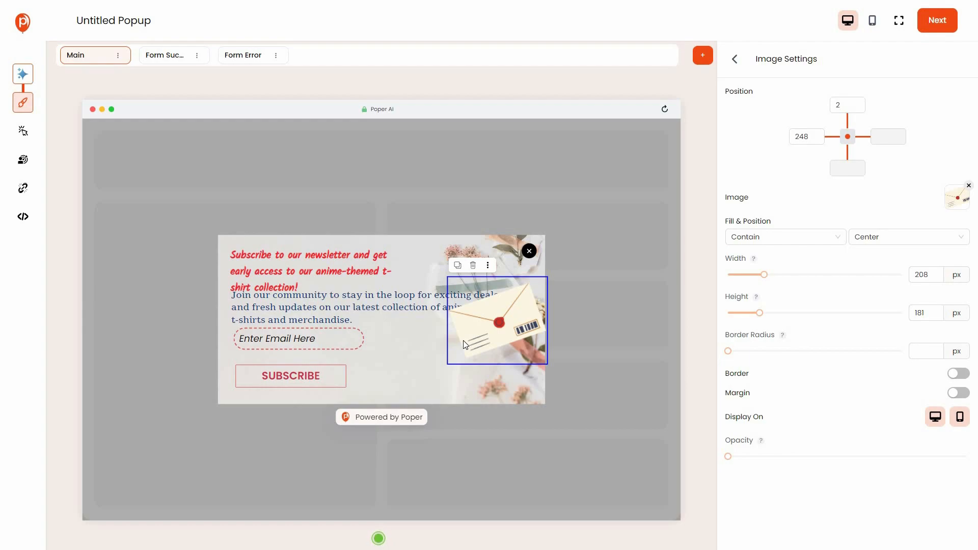
{"action": "left_click", "coordinate": [957, 202]}
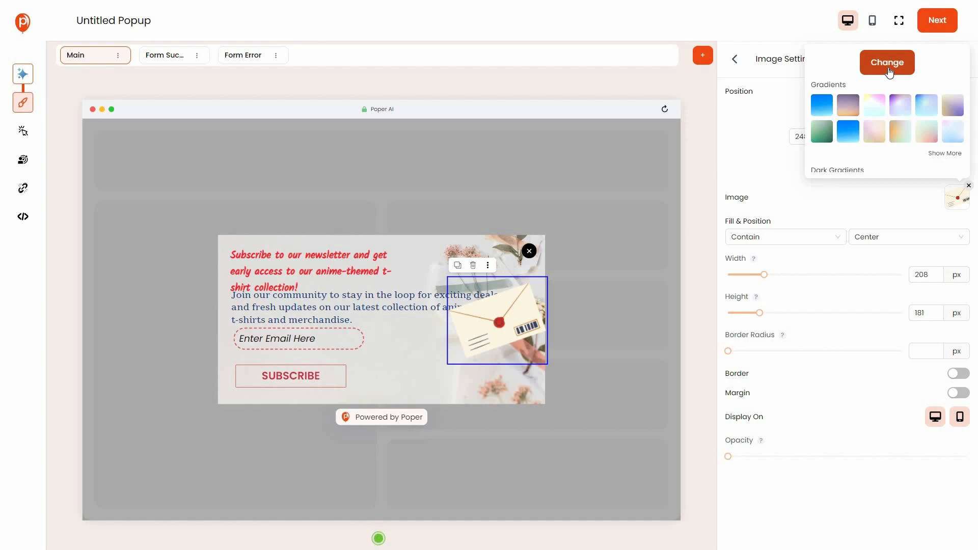
{"action": "left_click", "coordinate": [949, 152]}
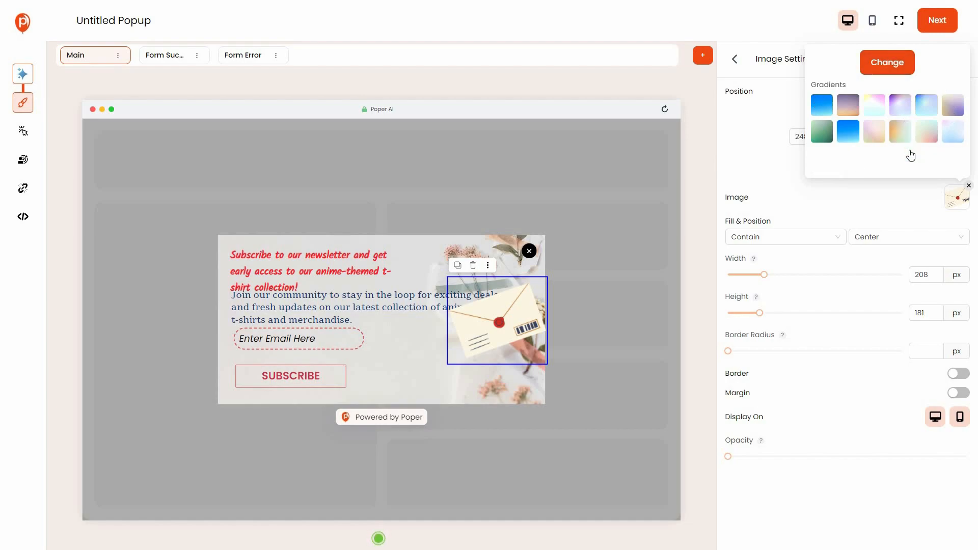
{"action": "scroll", "coordinate": [900, 153], "scroll_direction": "down", "scroll_amount": 5}
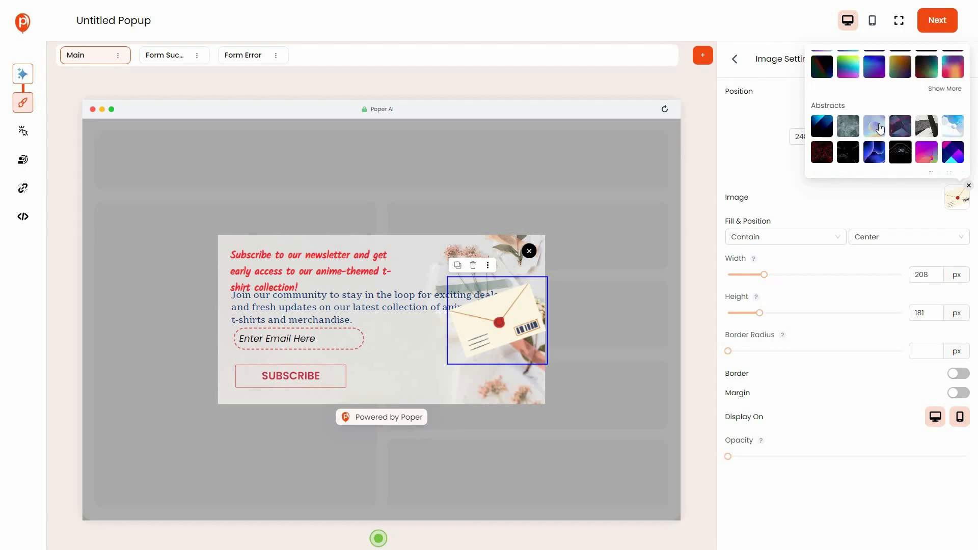
{"action": "scroll", "coordinate": [907, 134], "scroll_direction": "down", "scroll_amount": 2}
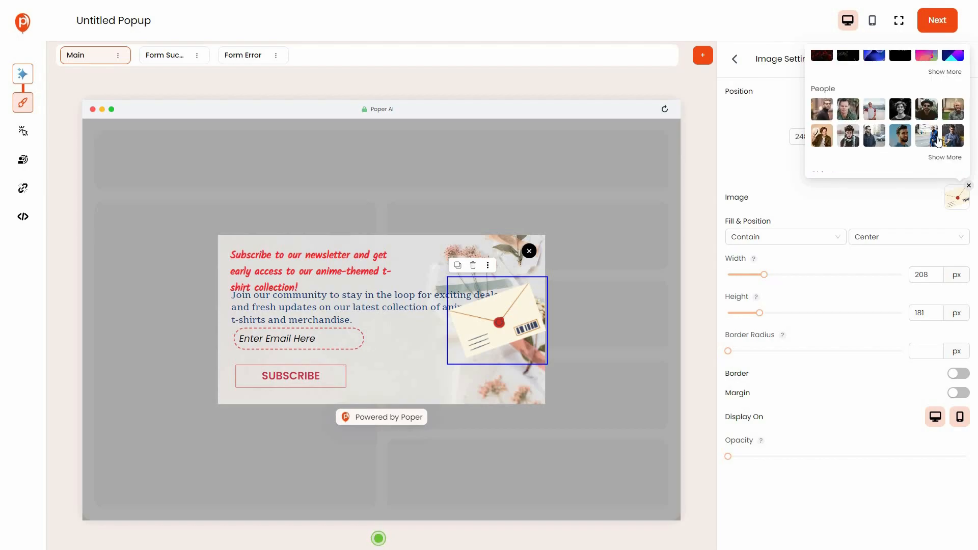
{"action": "scroll", "coordinate": [875, 133], "scroll_direction": "down", "scroll_amount": 2}
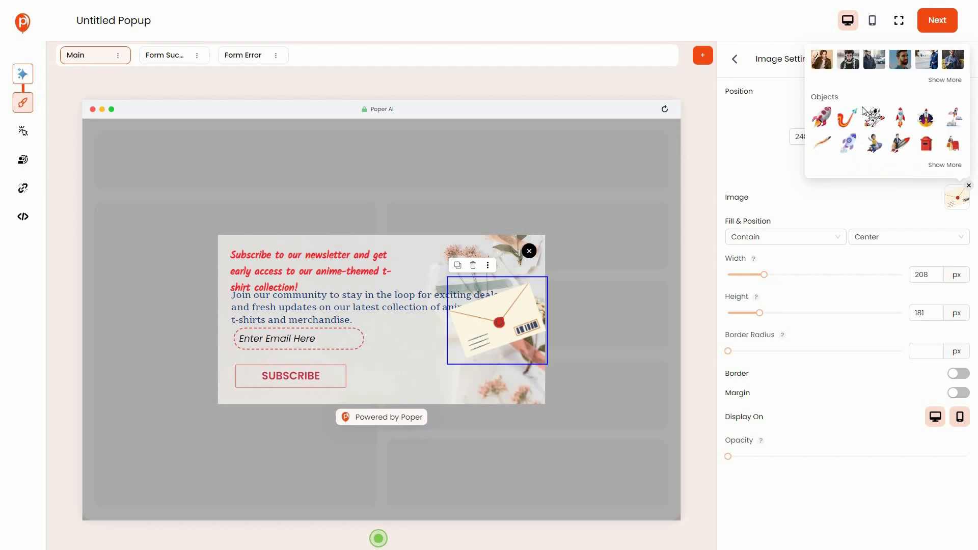
{"action": "left_click", "coordinate": [875, 215]}
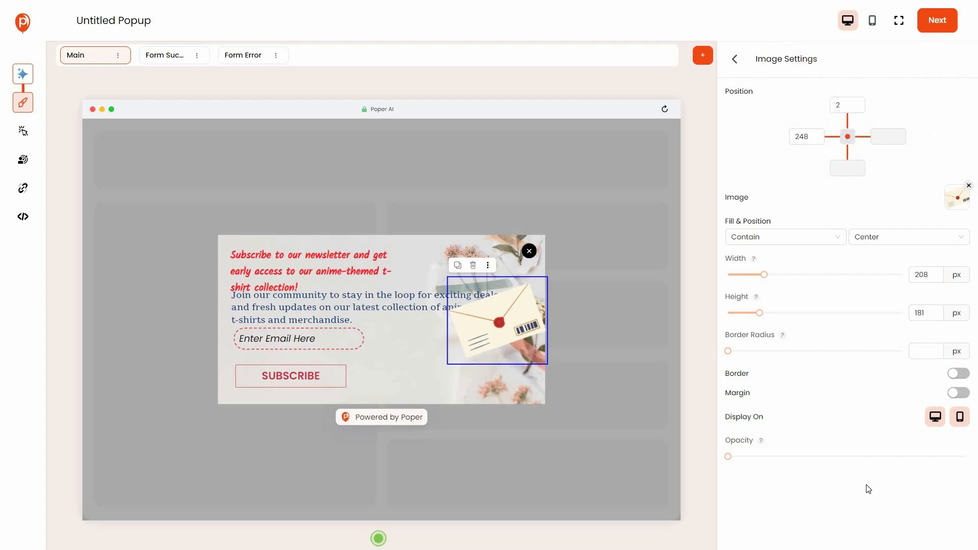
{"action": "left_click", "coordinate": [736, 59]}
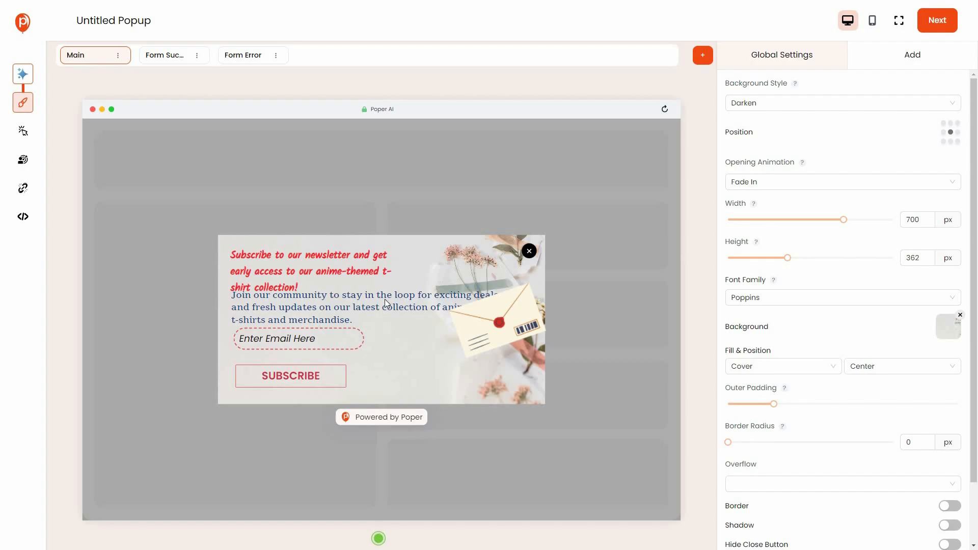
Step: Set the popup's background style to Darken + Blur, trying Blur first
{"action": "left_click", "coordinate": [356, 313]}
{"action": "left_click", "coordinate": [766, 60]}
{"action": "left_click", "coordinate": [777, 105]}
{"action": "left_click", "coordinate": [751, 158]}
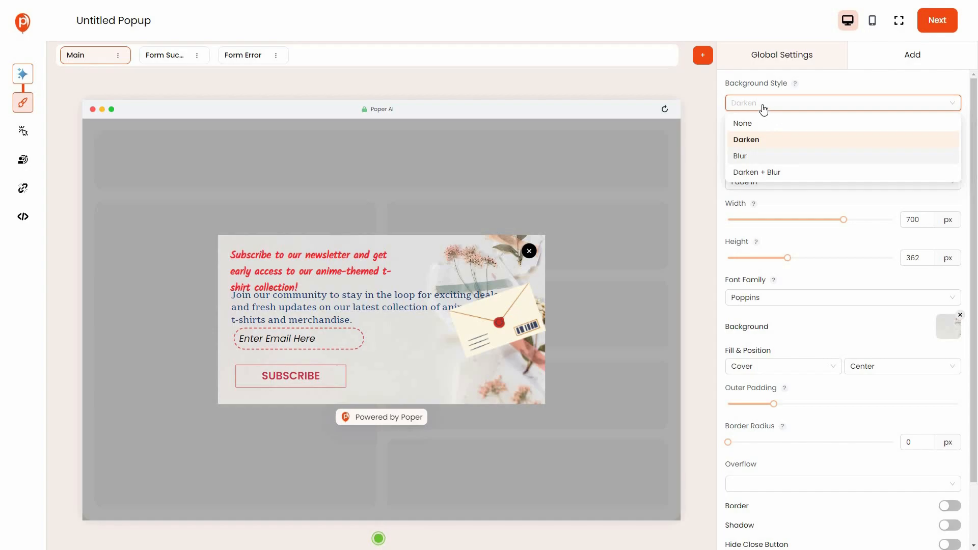
{"action": "left_click", "coordinate": [764, 106]}
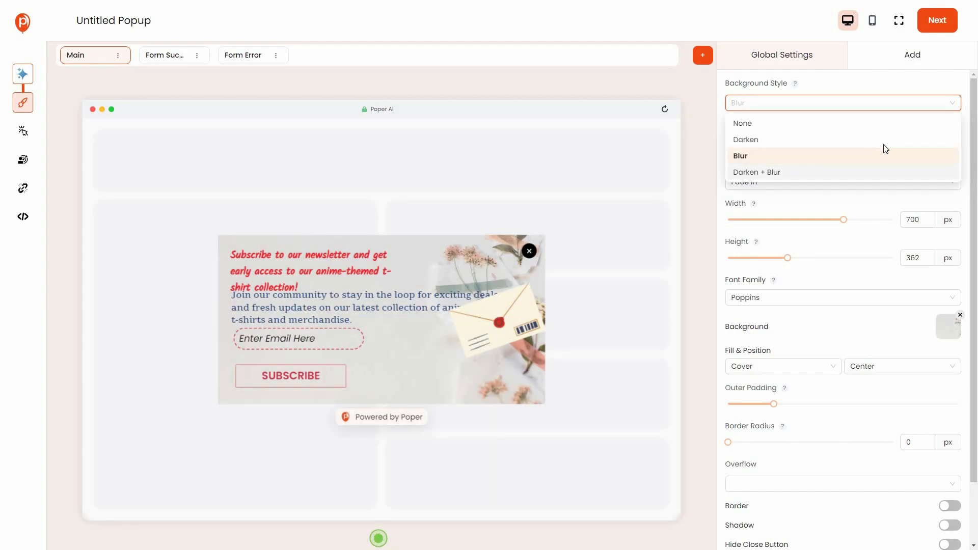
{"action": "left_click", "coordinate": [810, 172]}
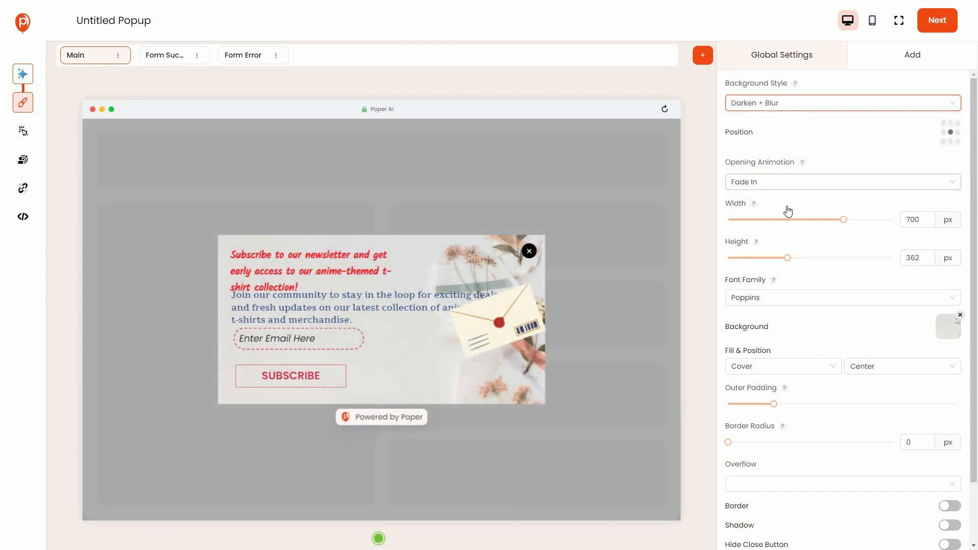
Step: Try the Fade In Down opening animation for the popup and settle on Fade In Up
{"action": "left_click", "coordinate": [767, 182]}
{"action": "left_click", "coordinate": [765, 182]}
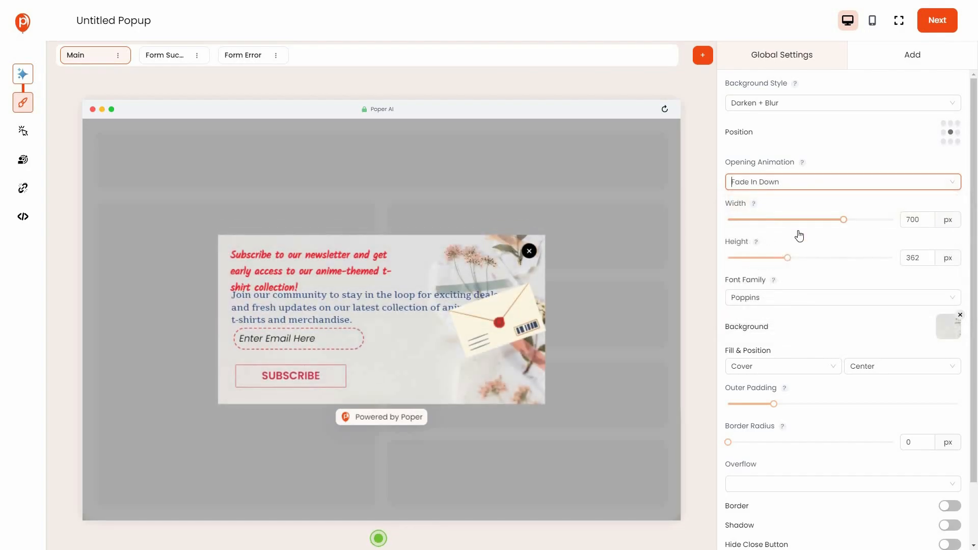
{"action": "left_click", "coordinate": [787, 235]}
{"action": "left_click", "coordinate": [788, 254]}
Step: Enable the popup's border and shadow and hide its close button
{"action": "scroll", "coordinate": [790, 327], "scroll_direction": "down", "scroll_amount": 1}
{"action": "scroll", "coordinate": [953, 453], "scroll_direction": "down", "scroll_amount": 1}
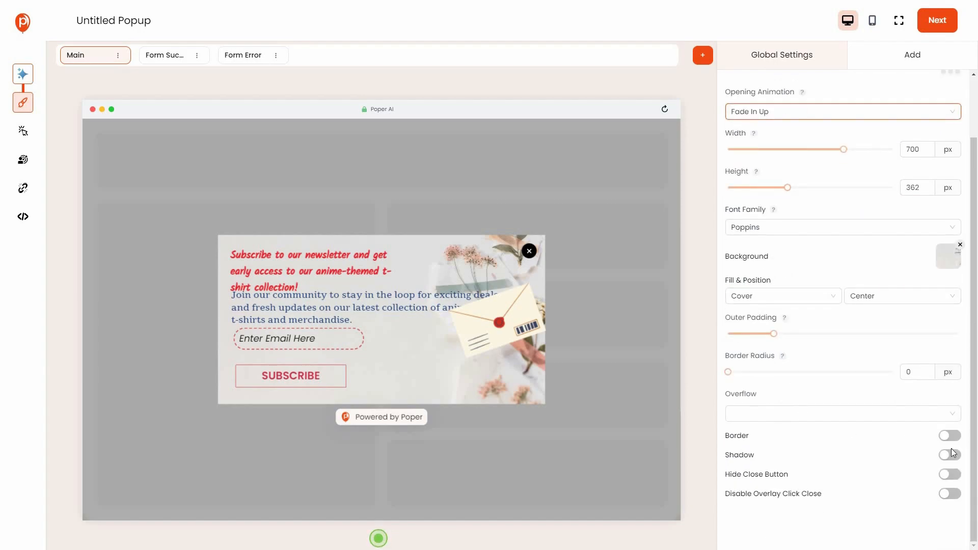
{"action": "left_click", "coordinate": [951, 436]}
{"action": "scroll", "coordinate": [950, 456], "scroll_direction": "down", "scroll_amount": 2}
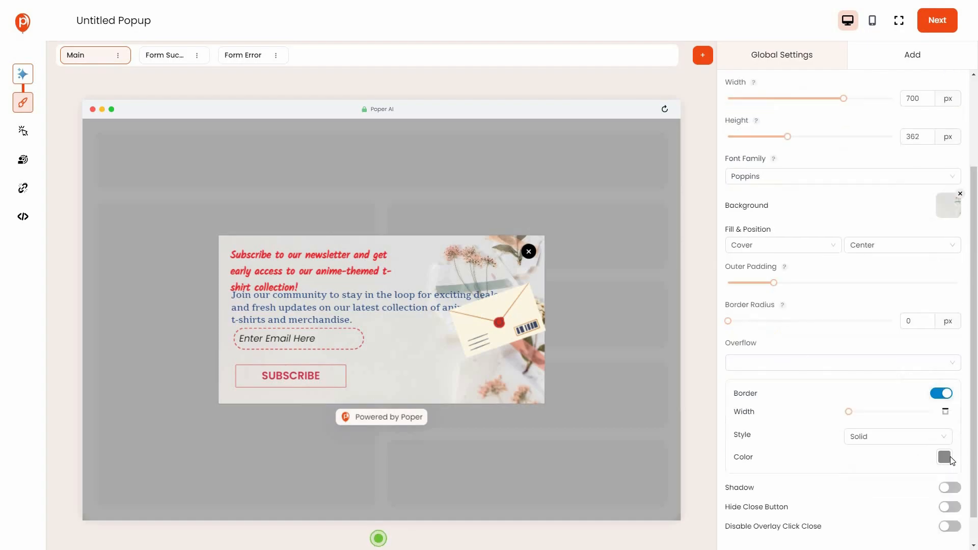
{"action": "left_click", "coordinate": [949, 455]}
{"action": "scroll", "coordinate": [951, 476], "scroll_direction": "down", "scroll_amount": 2}
{"action": "left_click", "coordinate": [951, 475]}
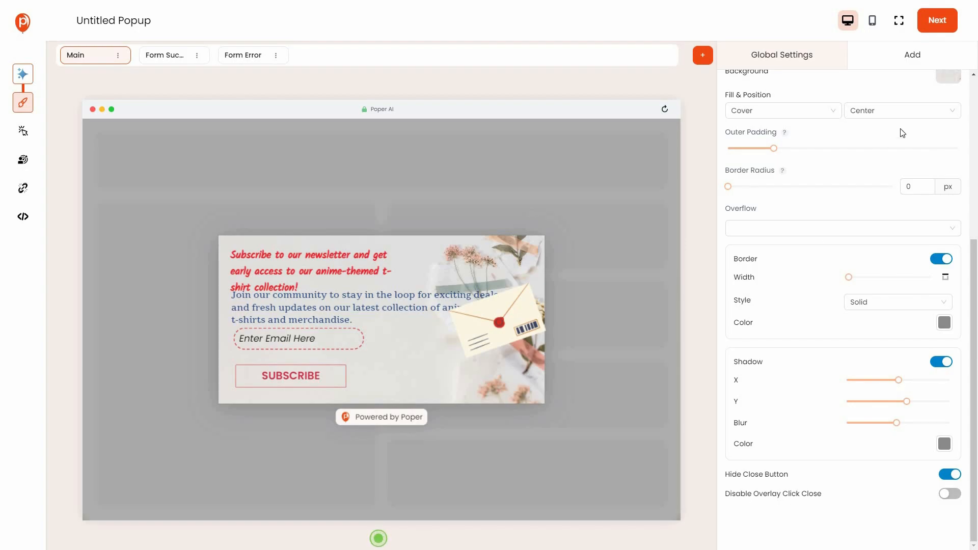
{"action": "scroll", "coordinate": [903, 133], "scroll_direction": "up", "scroll_amount": 4}
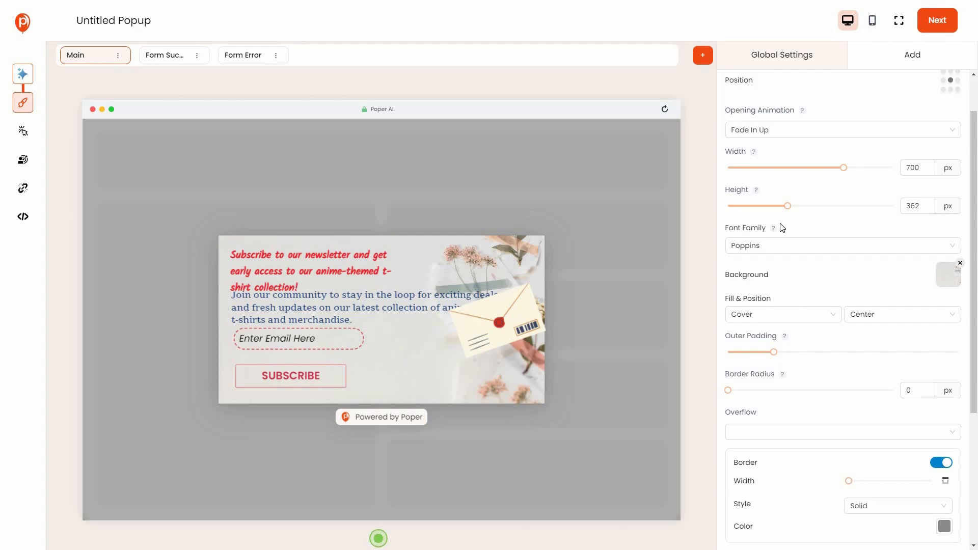
Step: Add a coupon beside the SUBSCRIBE button and set its background colour to CEADB5, keeping the text SAVE40NOW
{"action": "left_click", "coordinate": [929, 61]}
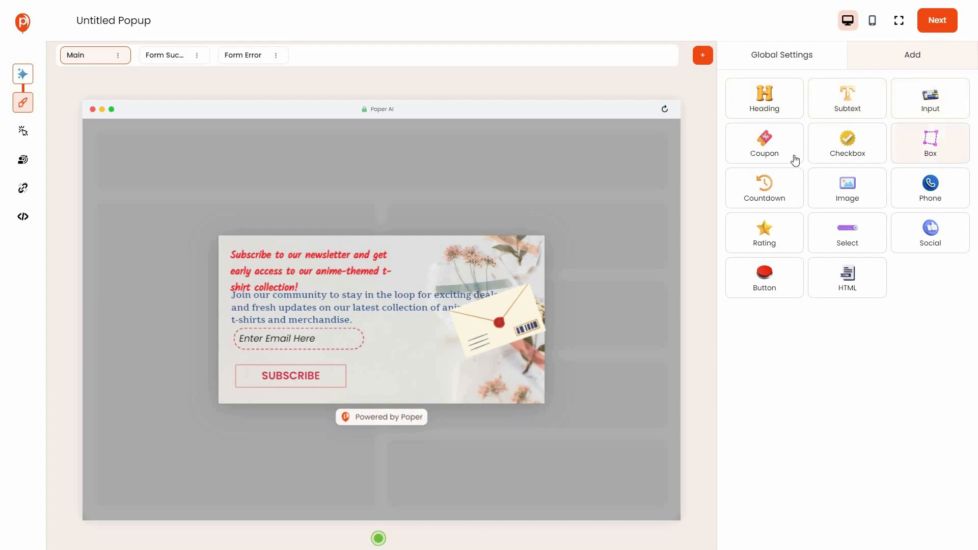
{"action": "left_click_drag", "start_coordinate": [404, 328], "coordinate": [422, 370]}
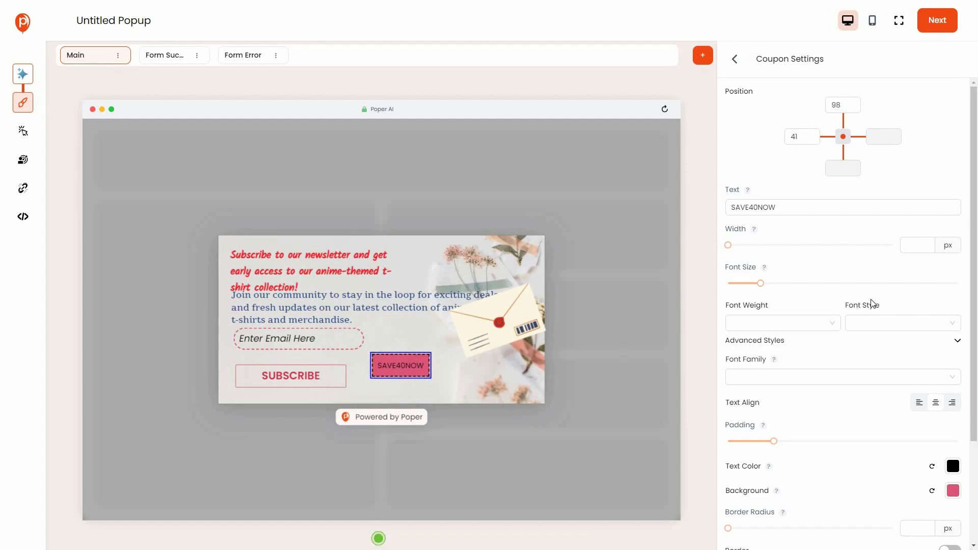
{"action": "scroll", "coordinate": [878, 376], "scroll_direction": "down", "scroll_amount": 2}
{"action": "left_click", "coordinate": [957, 397]}
{"action": "left_click", "coordinate": [856, 425]}
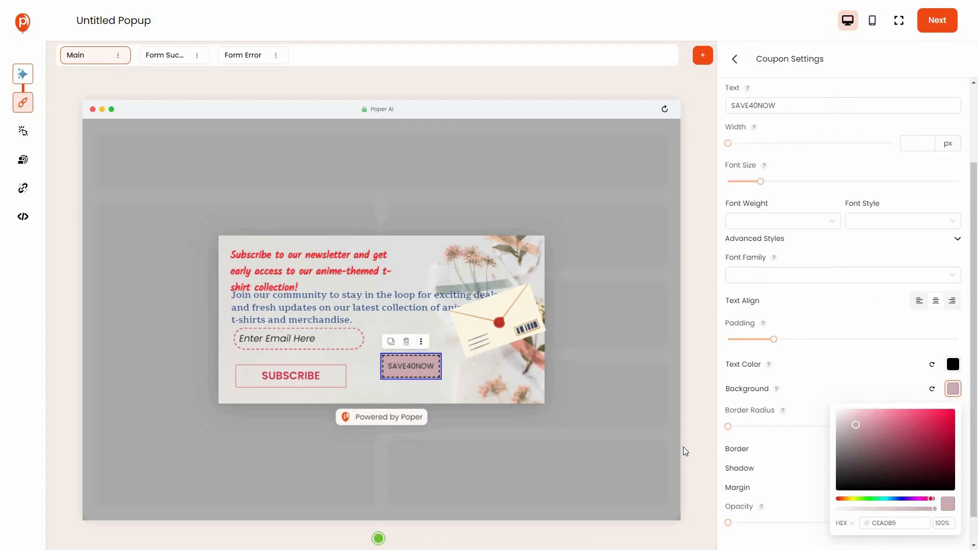
{"action": "left_click", "coordinate": [426, 369]}
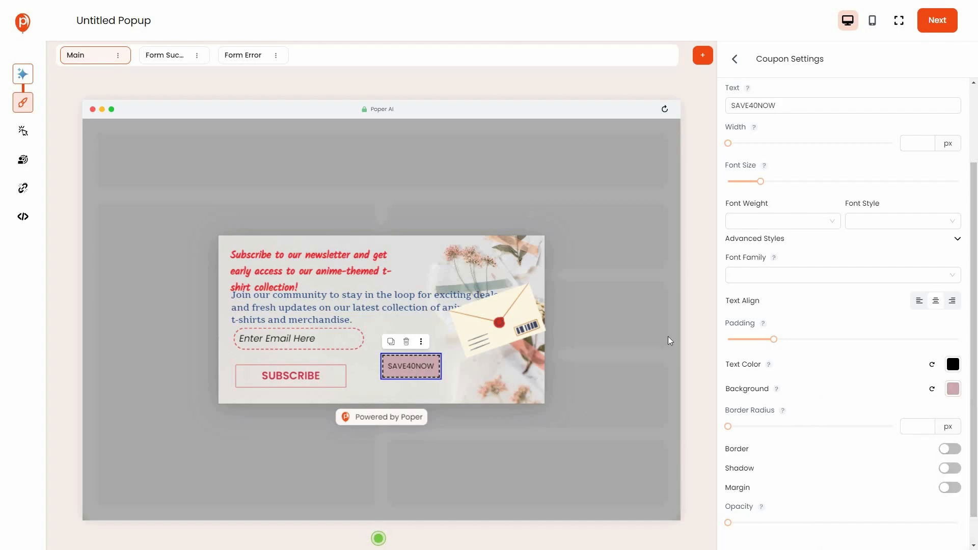
{"action": "scroll", "coordinate": [768, 185], "scroll_direction": "up", "scroll_amount": 1}
{"action": "left_click", "coordinate": [803, 157]}
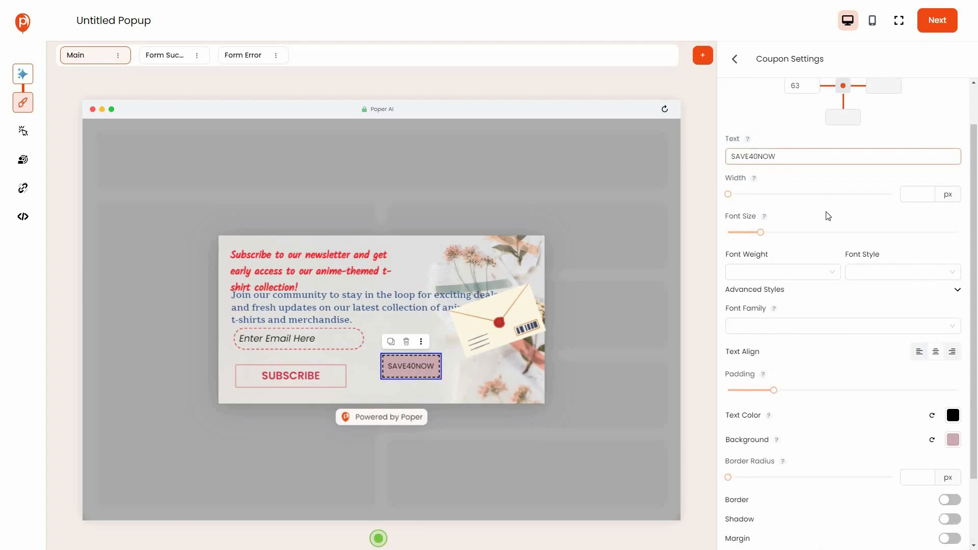
{"action": "scroll", "coordinate": [830, 227], "scroll_direction": "down", "scroll_amount": 2}
{"action": "left_click", "coordinate": [735, 60]}
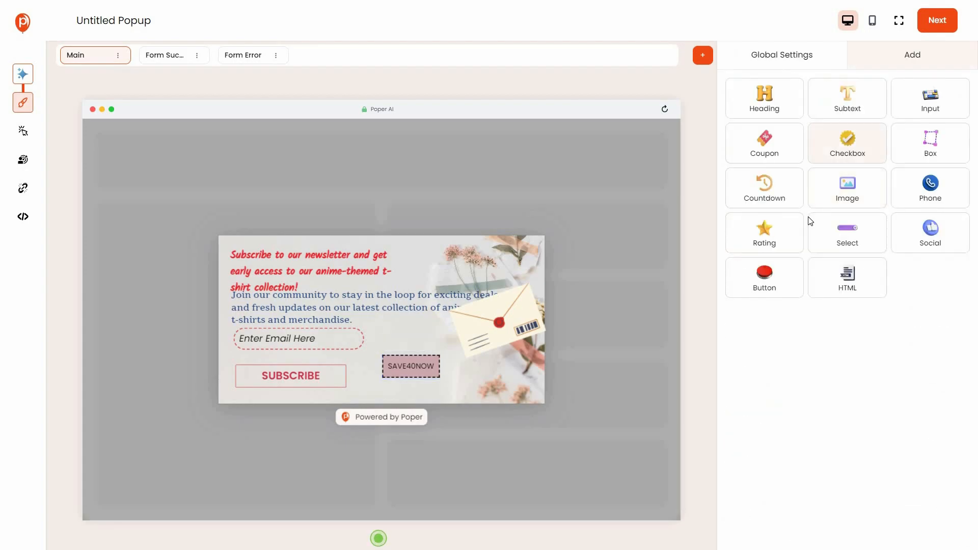
Step: Add an "I agree to the terms and conditions" checkbox just below the SAVE40NOW coupon
{"action": "left_click_drag", "start_coordinate": [651, 202], "coordinate": [370, 326]}
{"action": "left_click_drag", "start_coordinate": [308, 328], "coordinate": [367, 399]}
{"action": "left_click", "coordinate": [366, 396]}
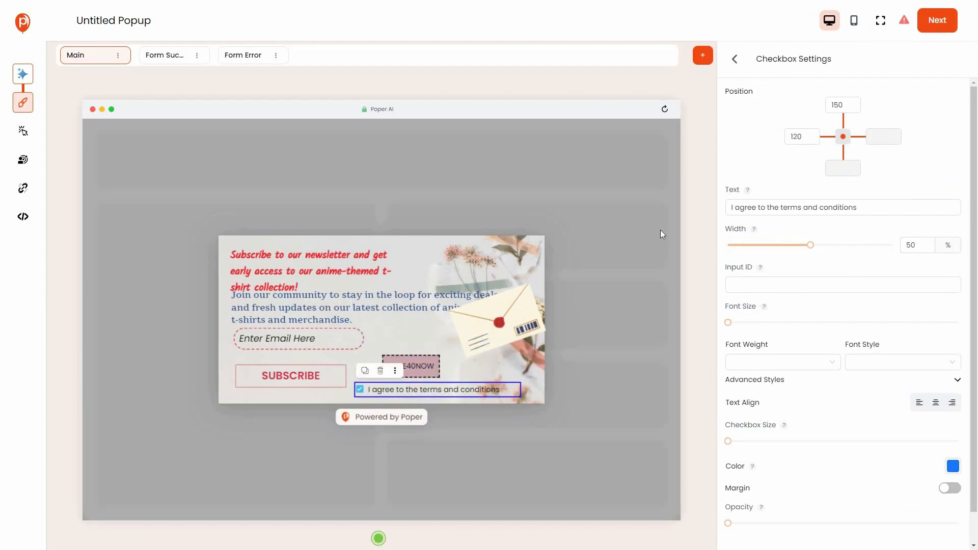
Step: Try out a countdown timer in the middle of the popup and delete it
{"action": "left_click", "coordinate": [737, 61]}
{"action": "left_click_drag", "start_coordinate": [788, 197], "coordinate": [354, 341]}
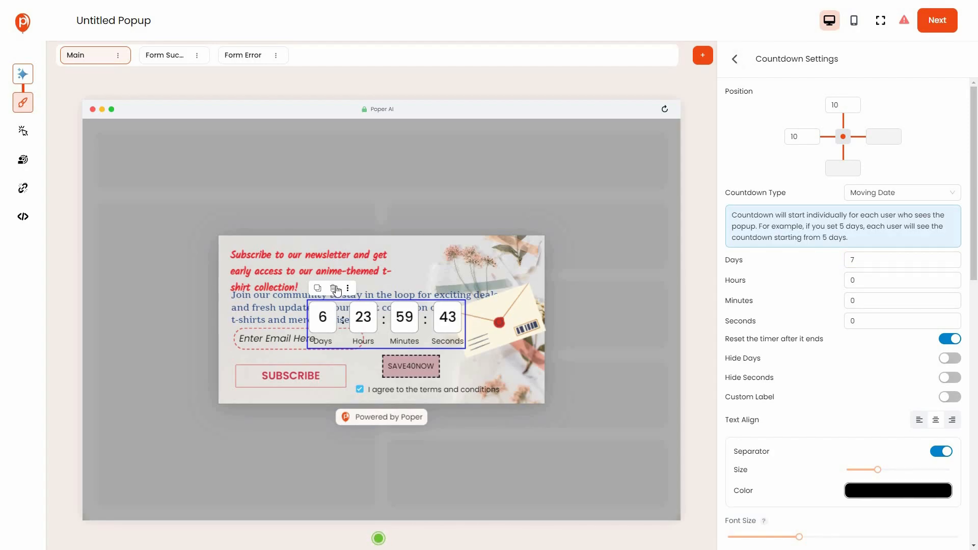
{"action": "left_click", "coordinate": [335, 289]}
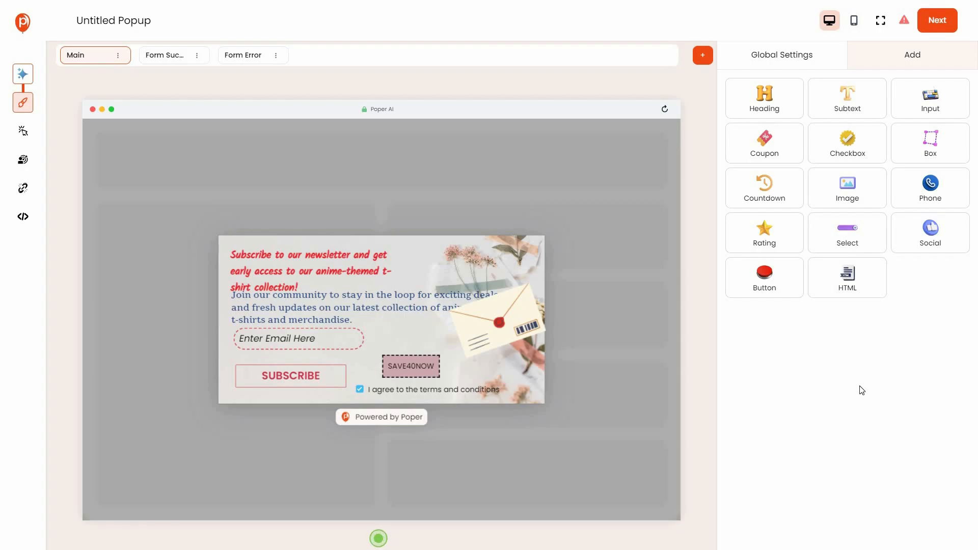
Step: Check the popup's mobile layout and return to the desktop view
{"action": "left_click", "coordinate": [855, 25]}
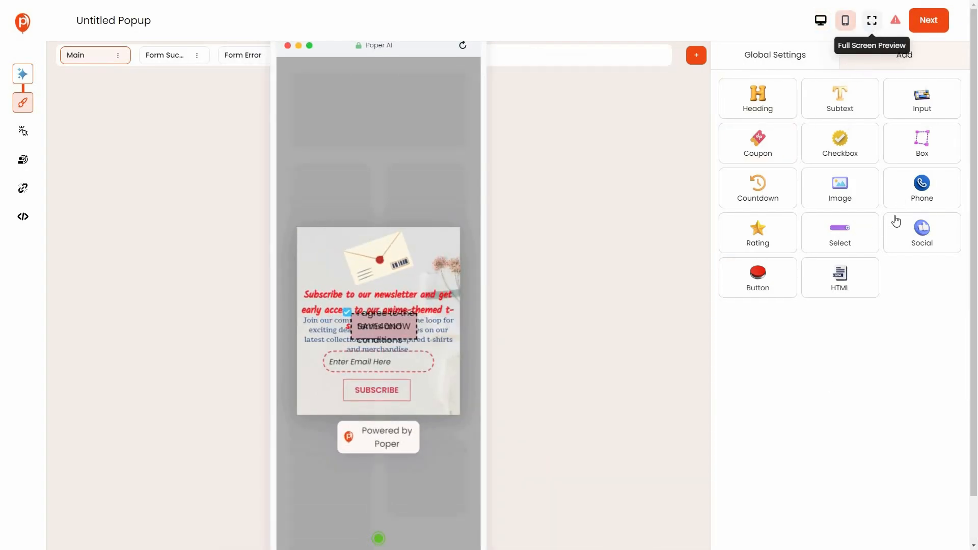
{"action": "left_click", "coordinate": [821, 22]}
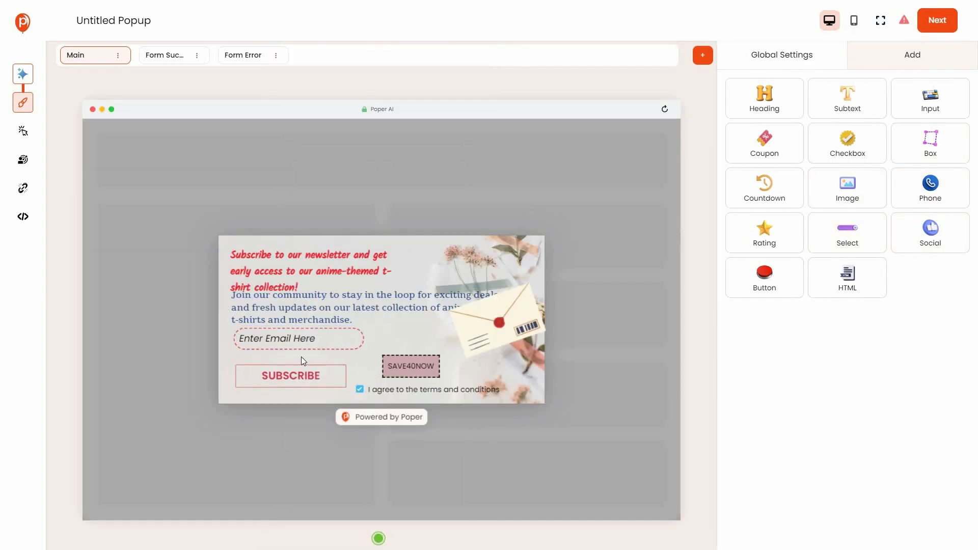
Step: Submit the popup's email form as a test and inspect the form error and form success screens
{"action": "left_click", "coordinate": [329, 341]}
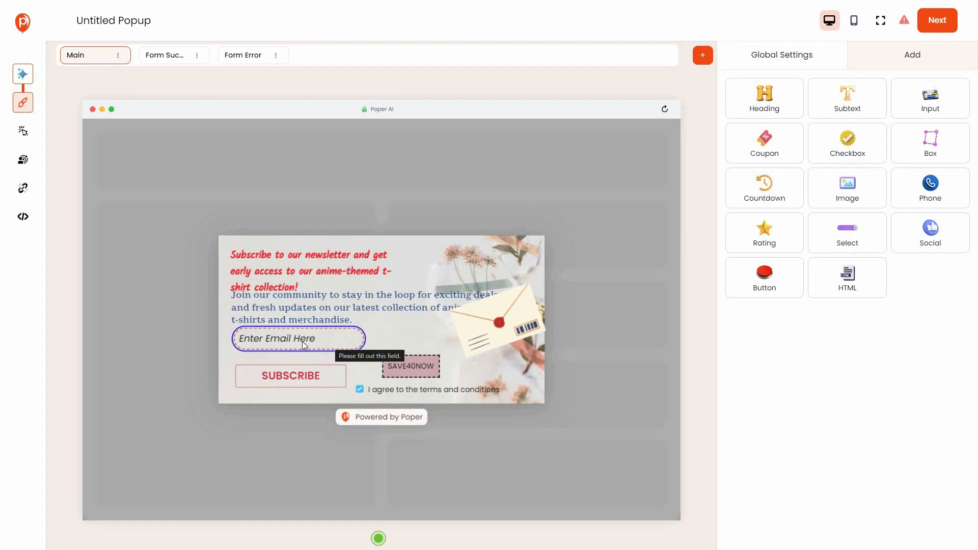
{"action": "left_click", "coordinate": [312, 383]}
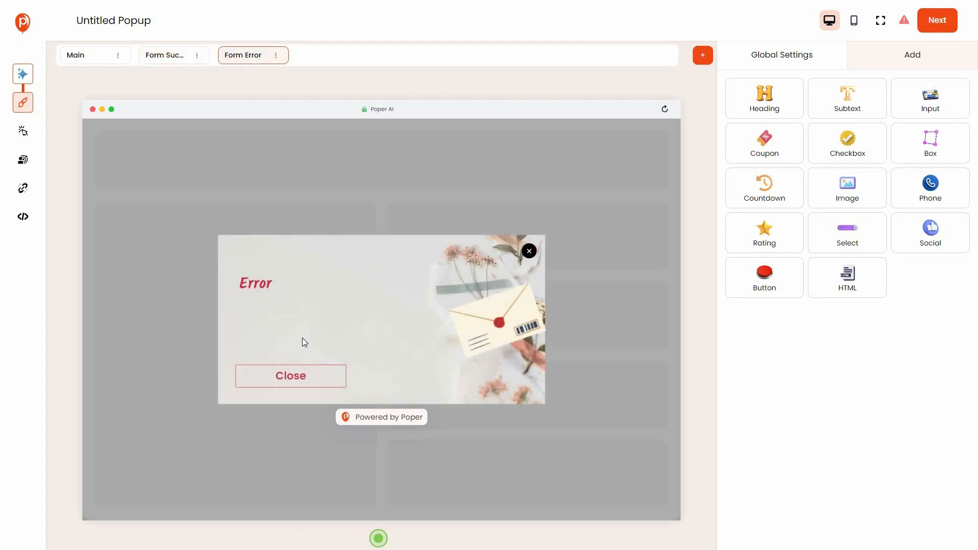
{"action": "left_click", "coordinate": [262, 285]}
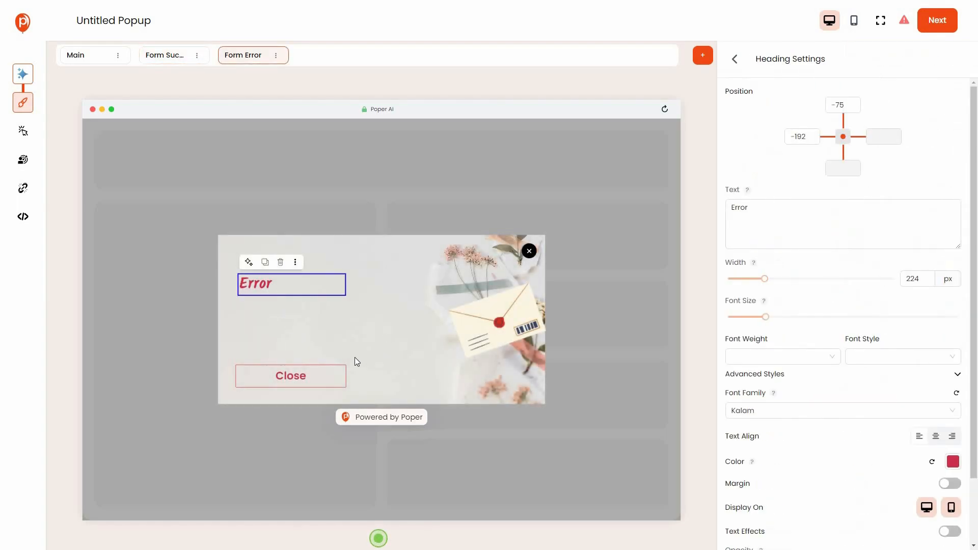
{"action": "left_click", "coordinate": [188, 59]}
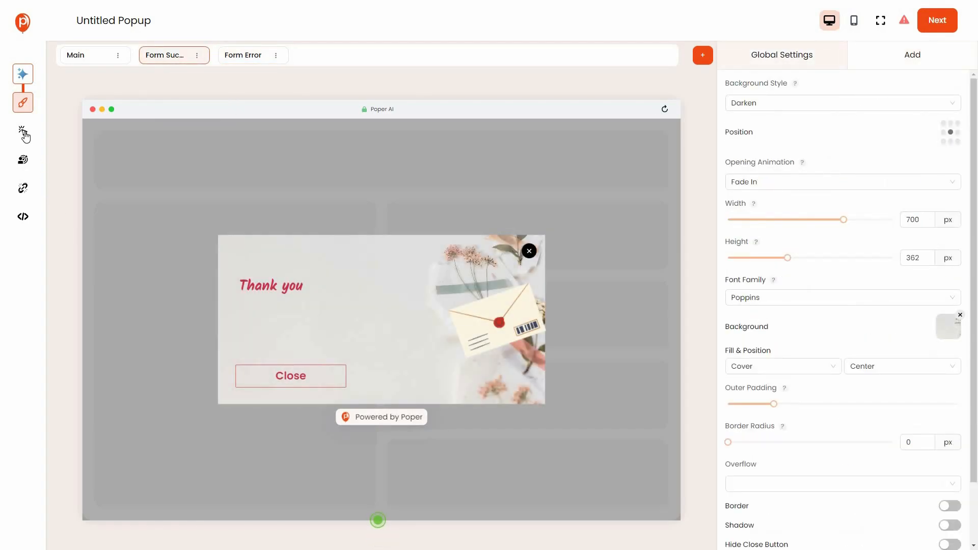
Step: Add two display triggers: one after scrolling 50 percent of the page and one for visitor inactivity
{"action": "left_click", "coordinate": [23, 132]}
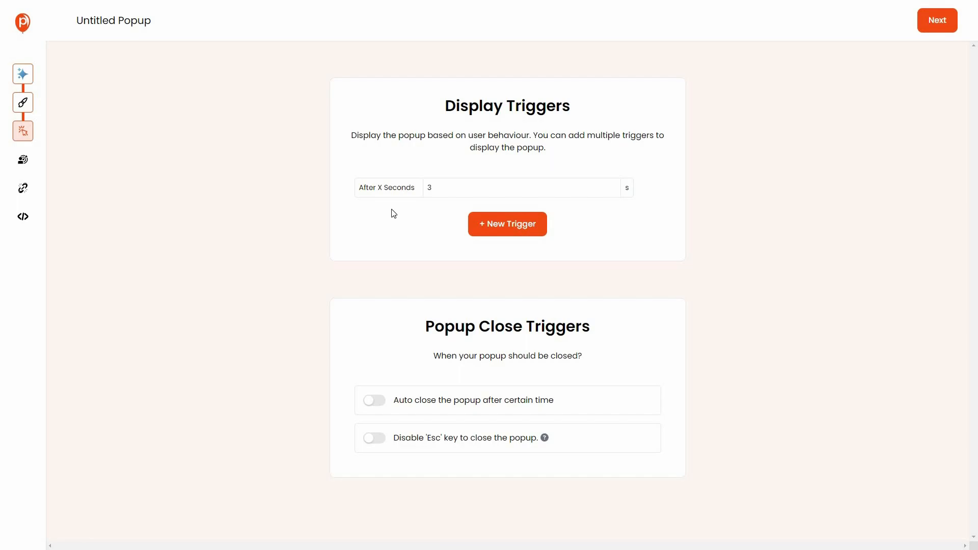
{"action": "mouse_move", "coordinate": [366, 194]}
{"action": "left_click", "coordinate": [497, 224]}
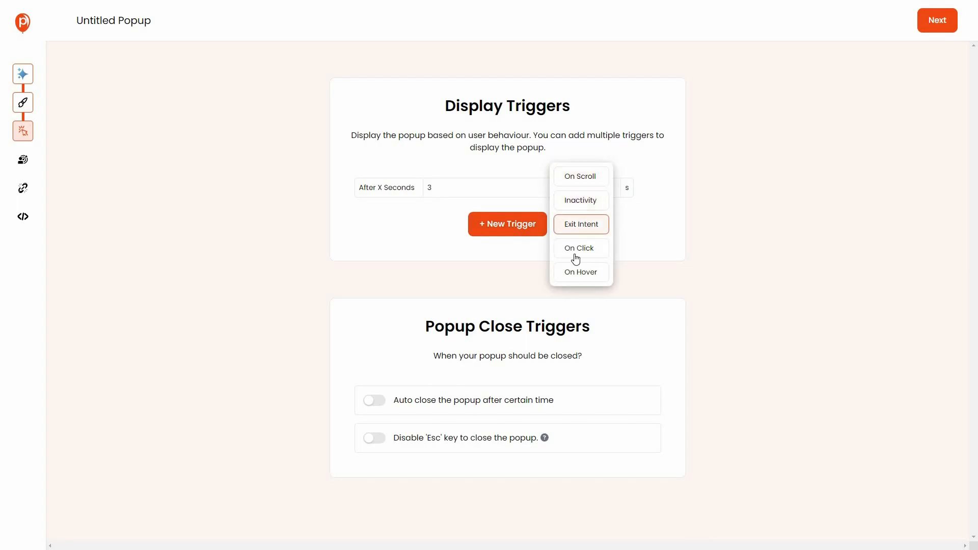
{"action": "left_click", "coordinate": [584, 181]}
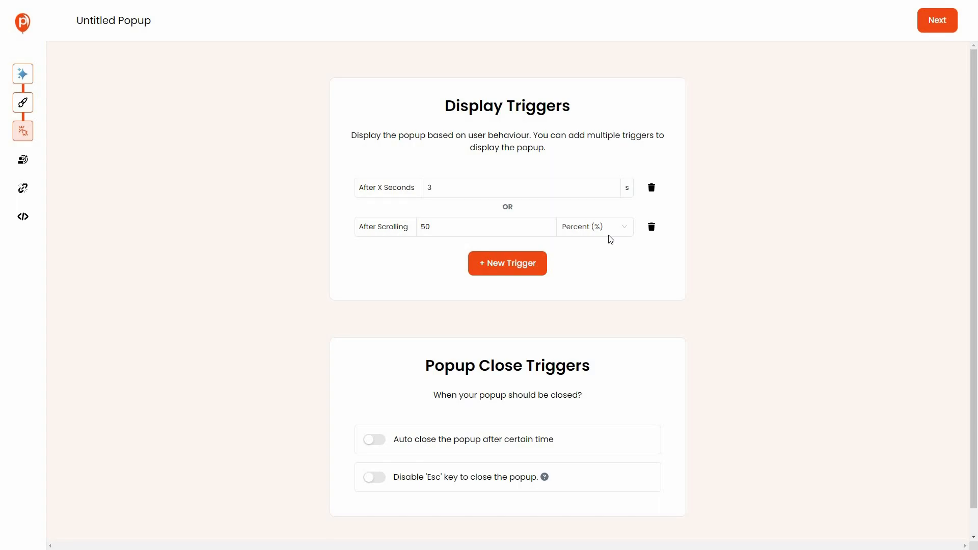
{"action": "left_click", "coordinate": [611, 232]}
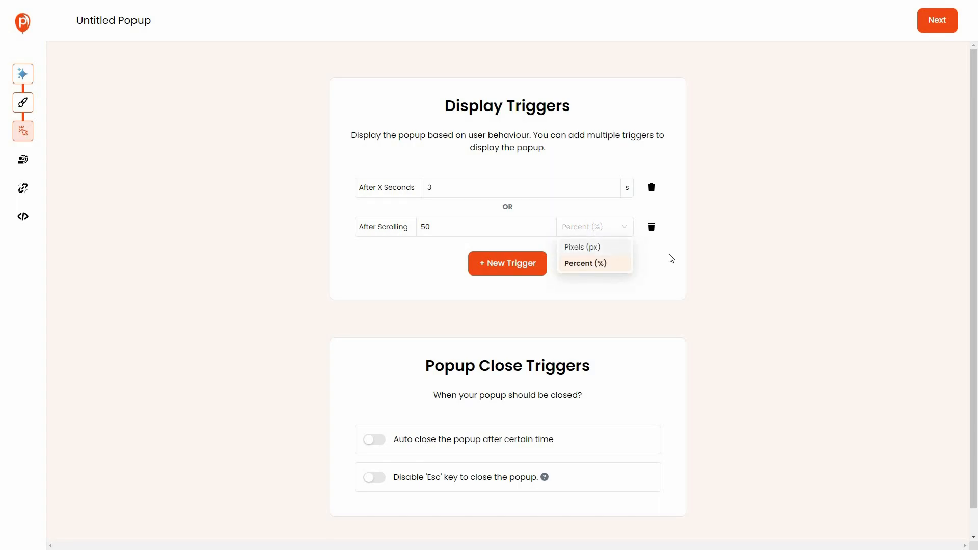
{"action": "left_click", "coordinate": [511, 266]}
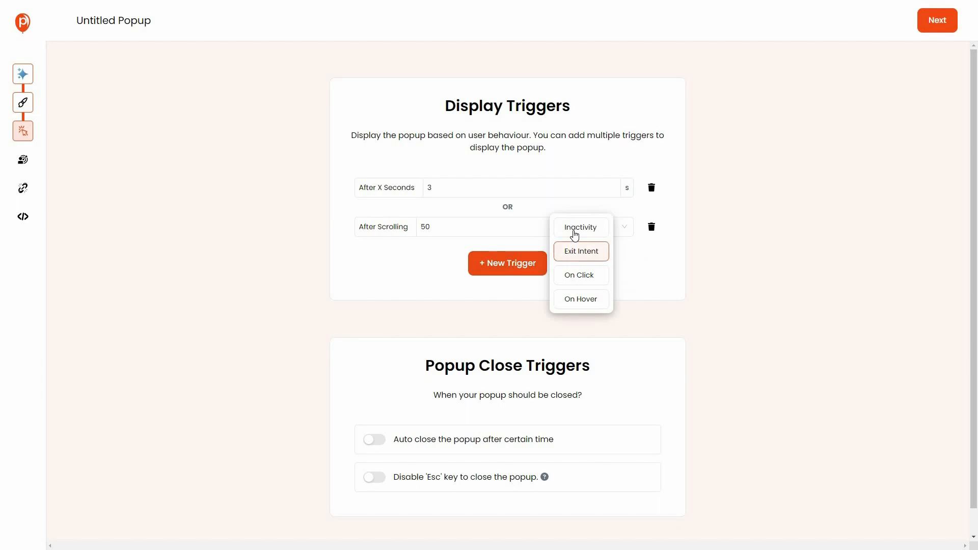
{"action": "left_click", "coordinate": [595, 234]}
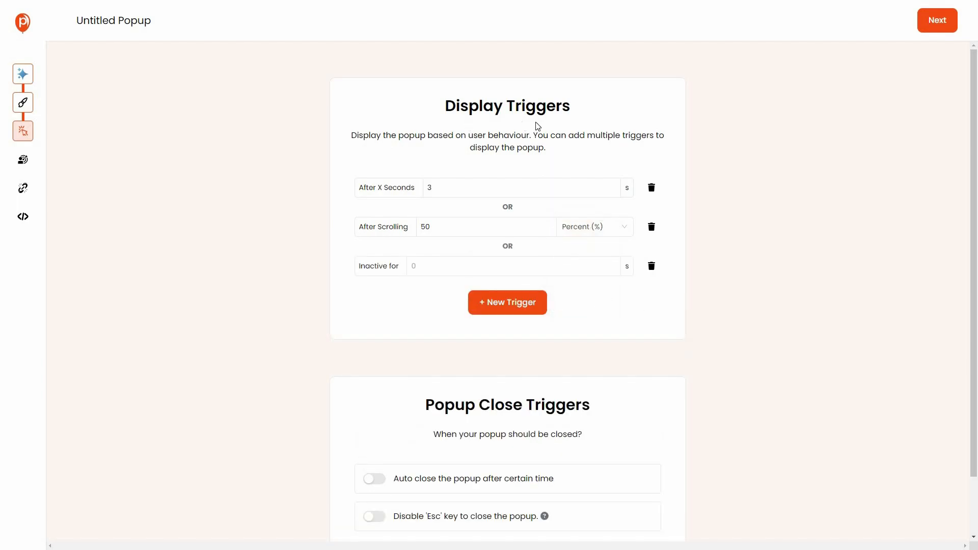
Step: Try out automatically closing the popup after 30 seconds and switch the option off again
{"action": "scroll", "coordinate": [459, 374], "scroll_direction": "down", "scroll_amount": 2}
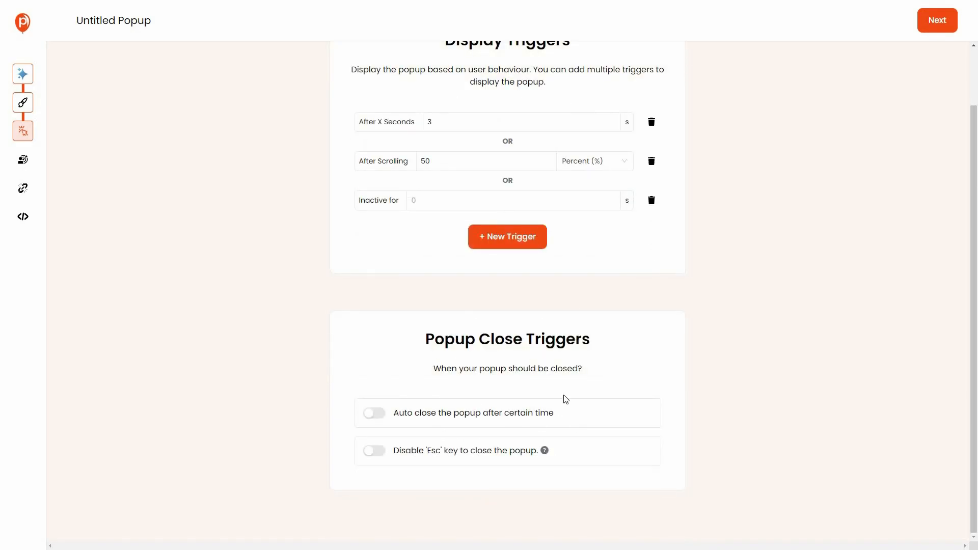
{"action": "left_click", "coordinate": [374, 414]}
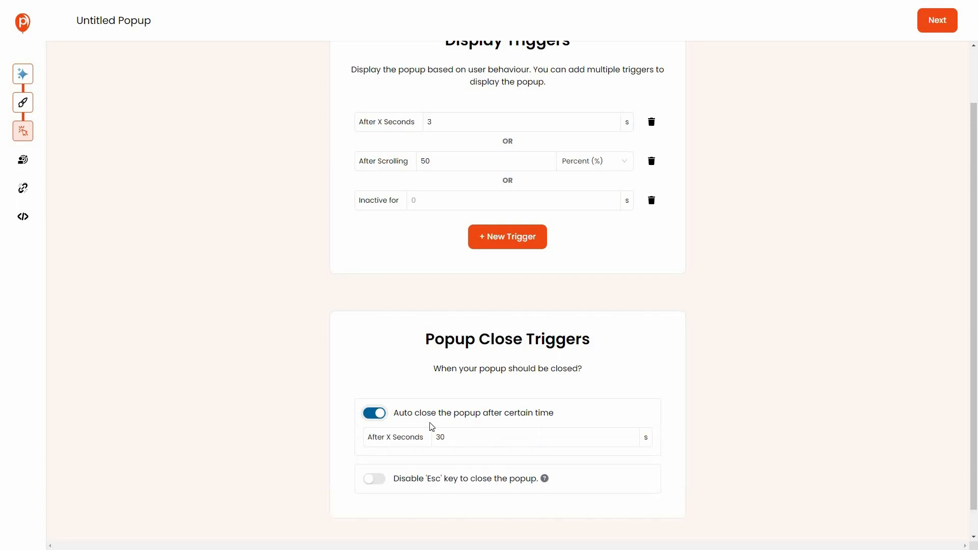
{"action": "left_click", "coordinate": [366, 412]}
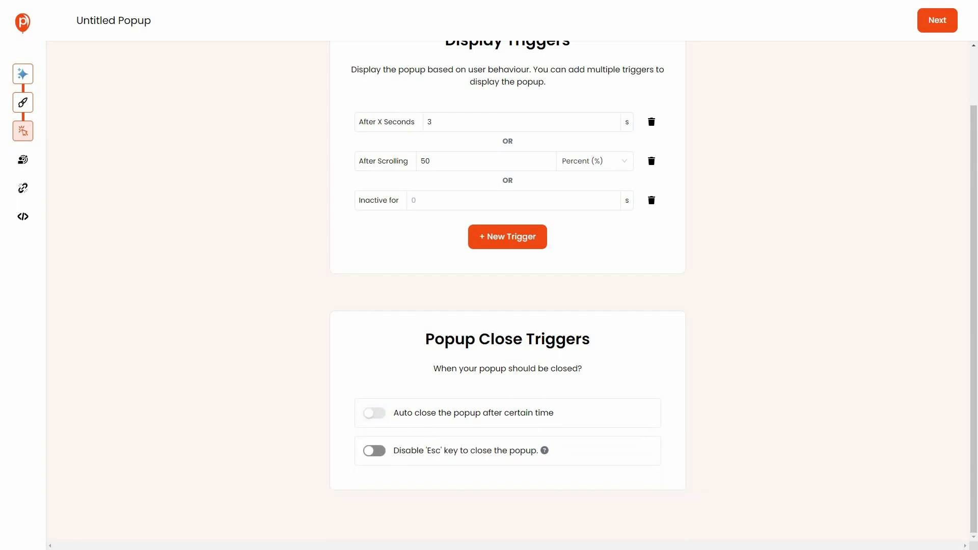
{"action": "left_click", "coordinate": [506, 463]}
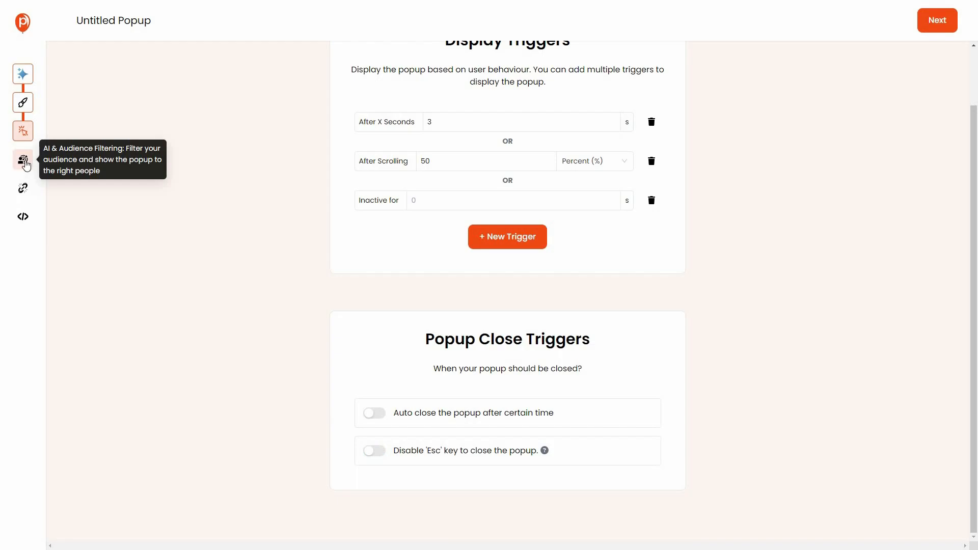
Step: Enable AI-based content changes in the audience filtering settings and keep the popup displaying on Every Pageview
{"action": "left_click", "coordinate": [24, 161]}
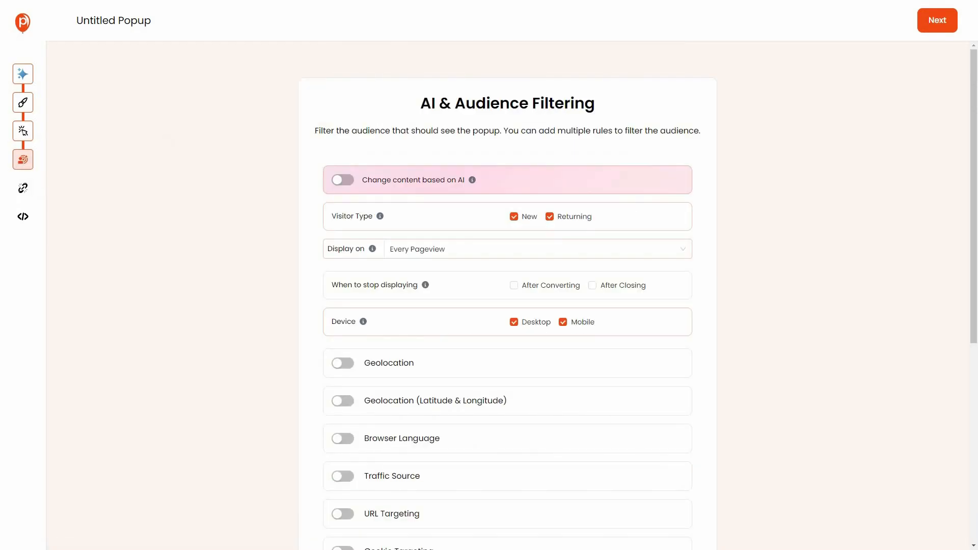
{"action": "left_click", "coordinate": [350, 184]}
{"action": "left_click", "coordinate": [412, 253]}
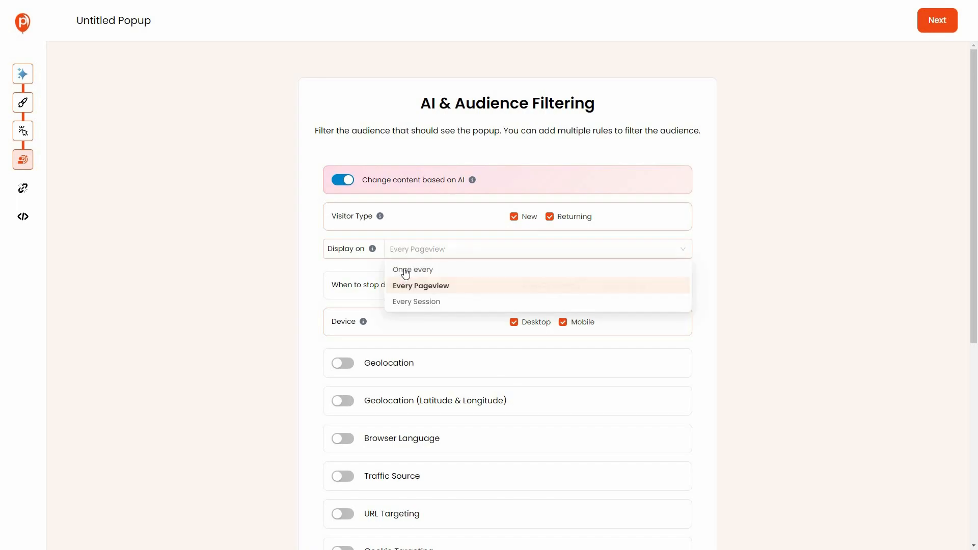
{"action": "left_click", "coordinate": [477, 287]}
{"action": "scroll", "coordinate": [345, 250], "scroll_direction": "down", "scroll_amount": 1}
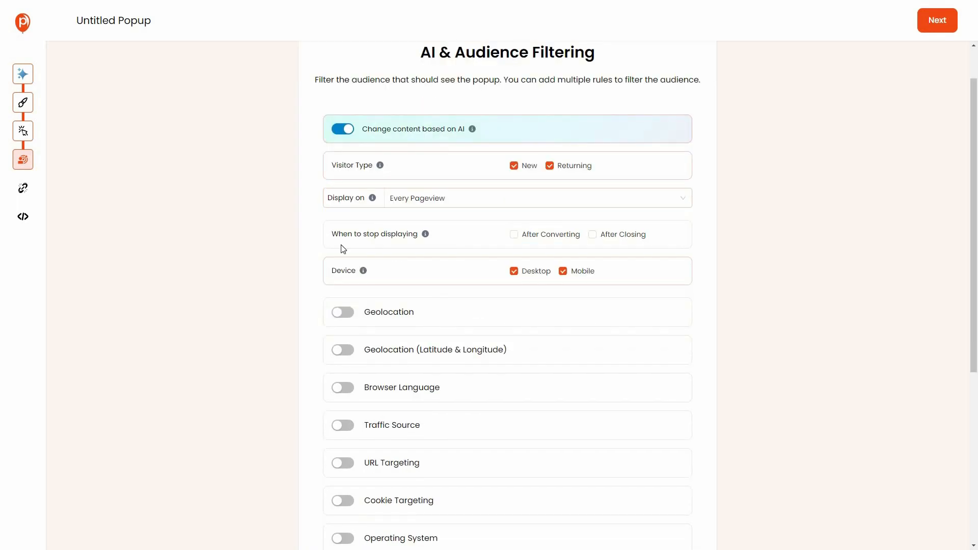
Step: Try out the After Converting stop rule and optional audience filters such as Browser Language, and turn them off again
{"action": "left_click", "coordinate": [514, 235]}
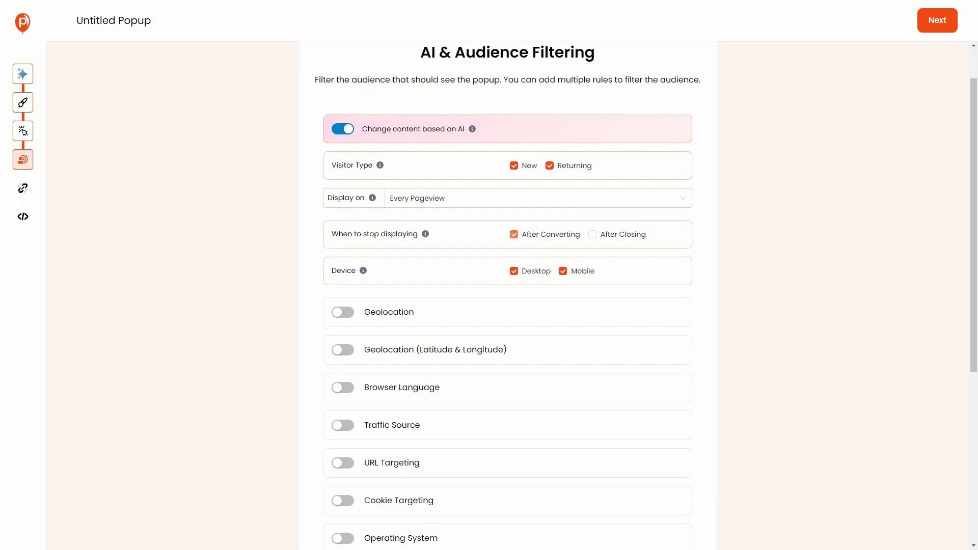
{"action": "left_click", "coordinate": [594, 239]}
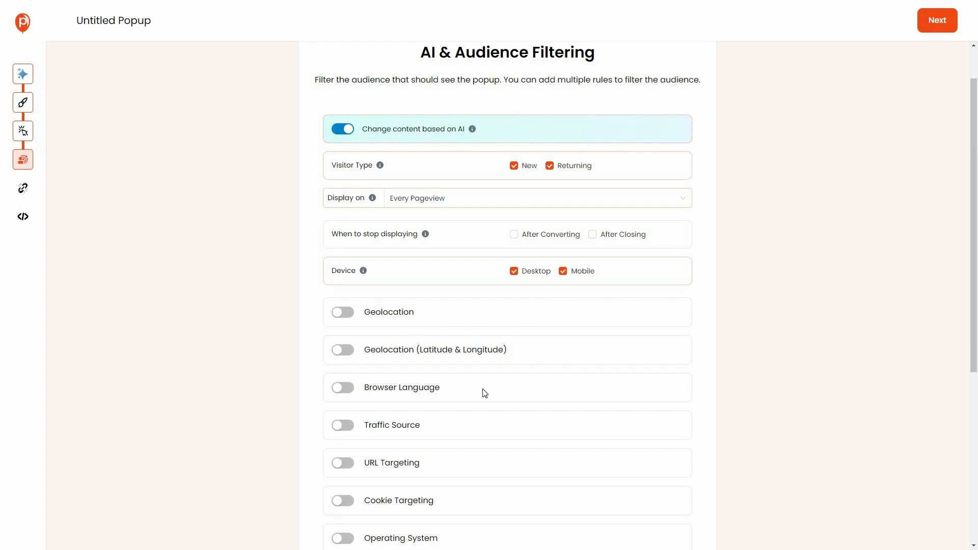
{"action": "scroll", "coordinate": [350, 166], "scroll_direction": "down", "scroll_amount": 3}
{"action": "left_click", "coordinate": [343, 159]}
{"action": "left_click", "coordinate": [304, 160]}
{"action": "left_click", "coordinate": [319, 235]}
{"action": "left_click", "coordinate": [320, 235]}
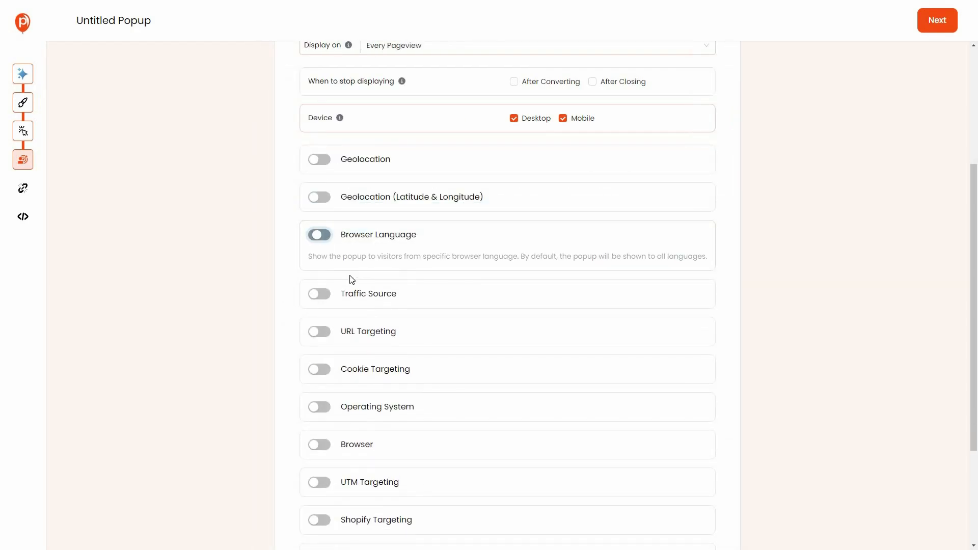
{"action": "left_click", "coordinate": [337, 276]}
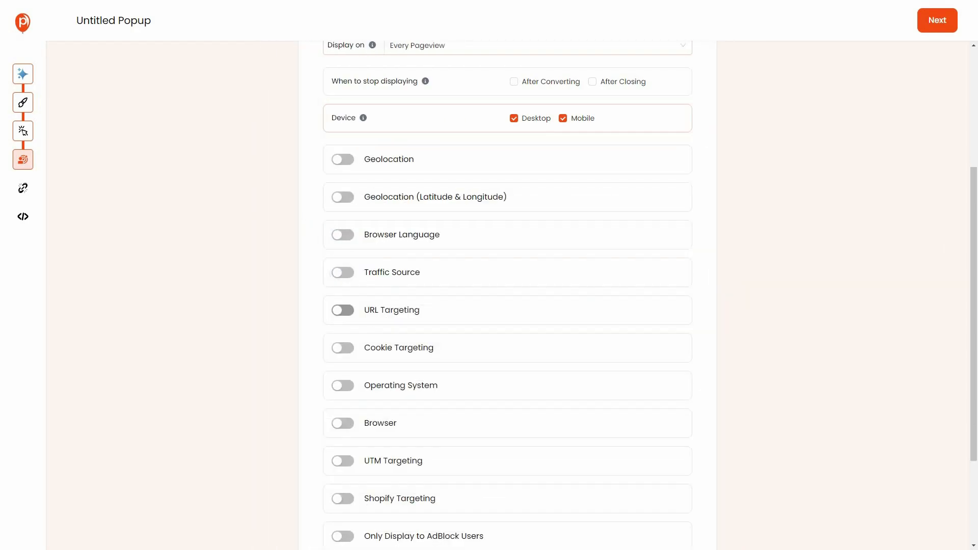
{"action": "left_click", "coordinate": [343, 310]}
{"action": "left_click", "coordinate": [343, 310]}
{"action": "left_click", "coordinate": [343, 348]}
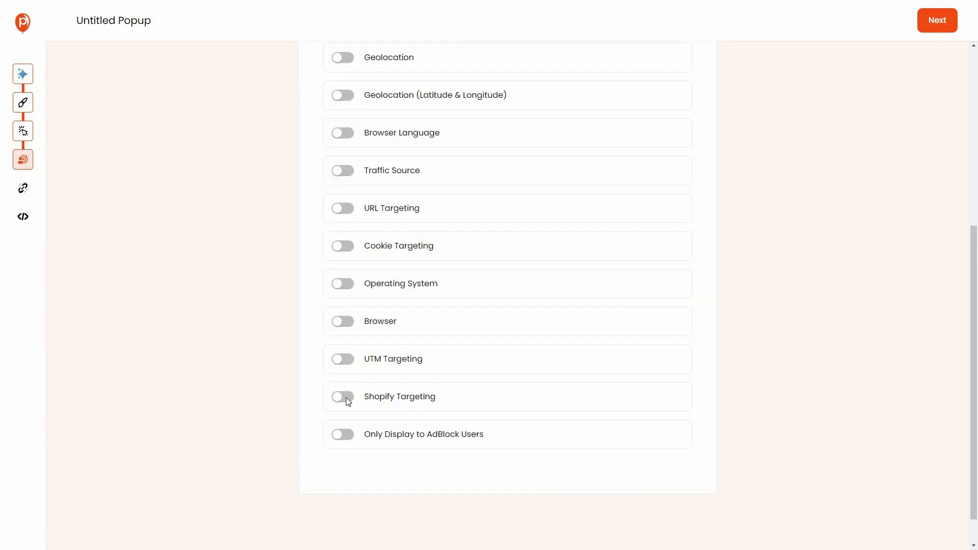
{"action": "left_click", "coordinate": [343, 397]}
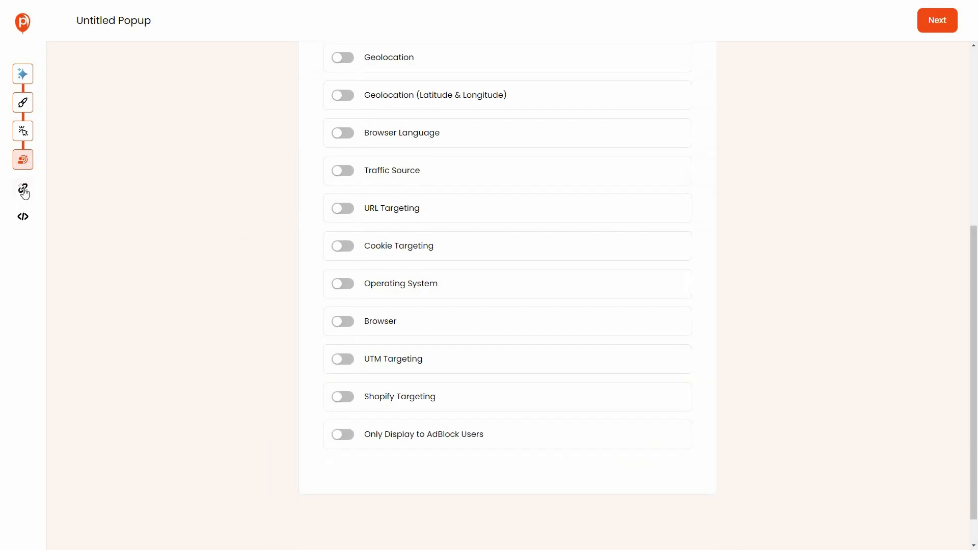
Step: Check the integrations page and connect the domain gg.com to Poper on the website embed page
{"action": "left_click", "coordinate": [23, 189]}
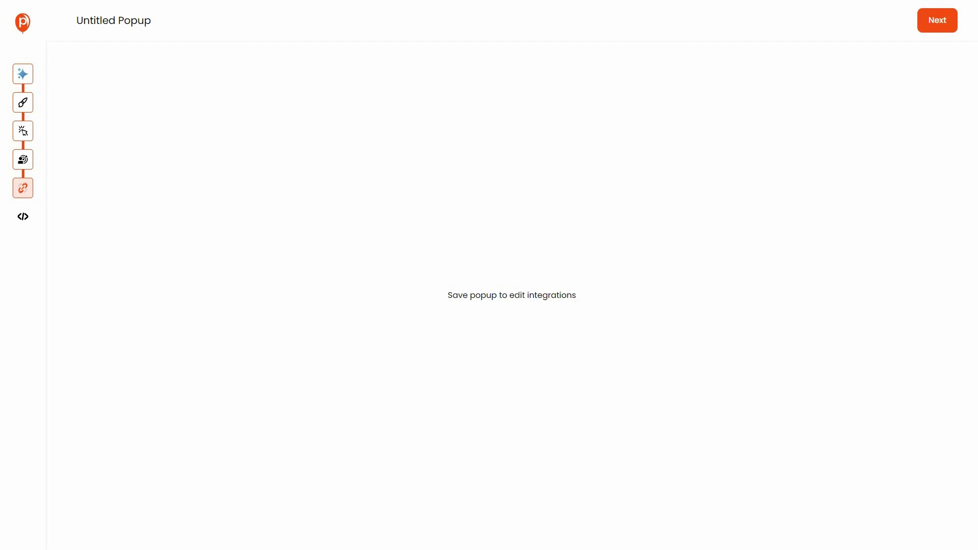
{"action": "left_click", "coordinate": [23, 218]}
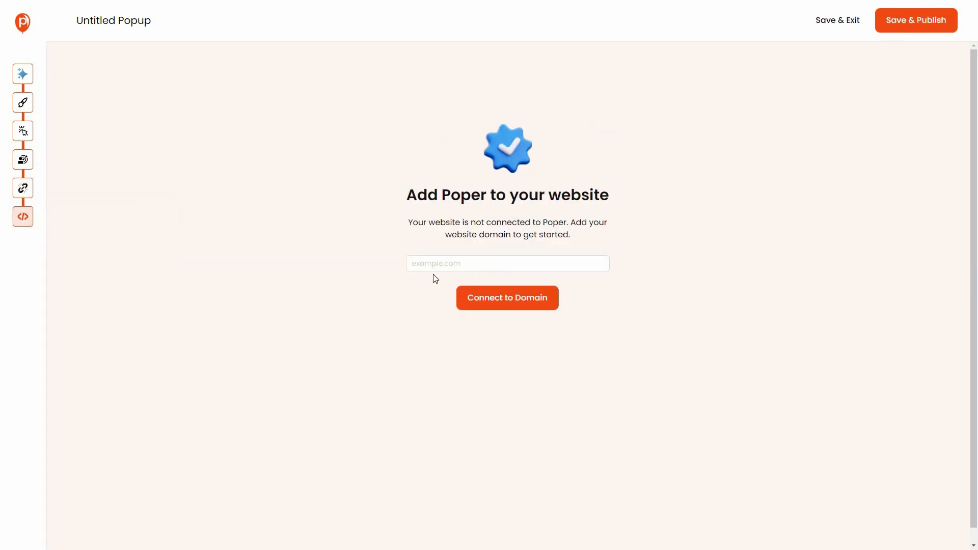
{"action": "left_click", "coordinate": [419, 264]}
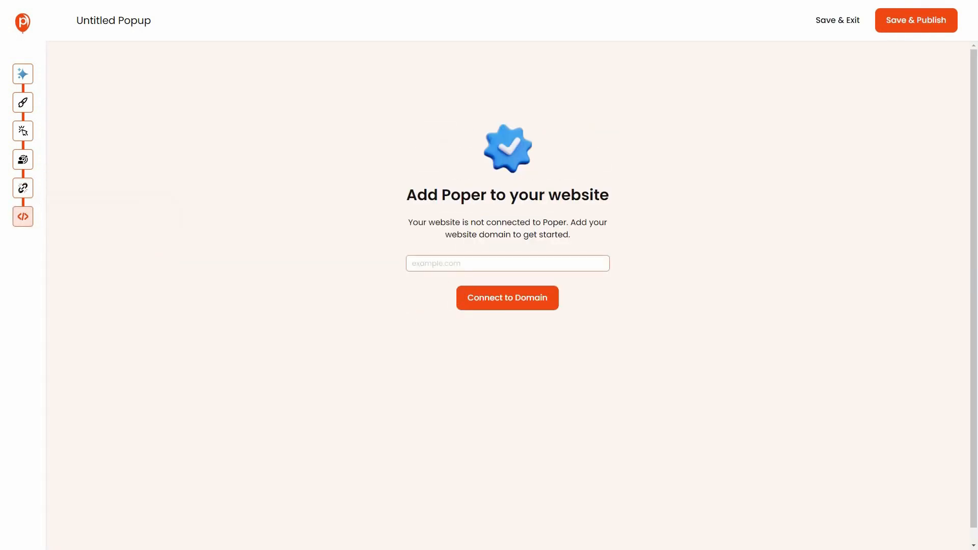
{"action": "left_click", "coordinate": [459, 266]}
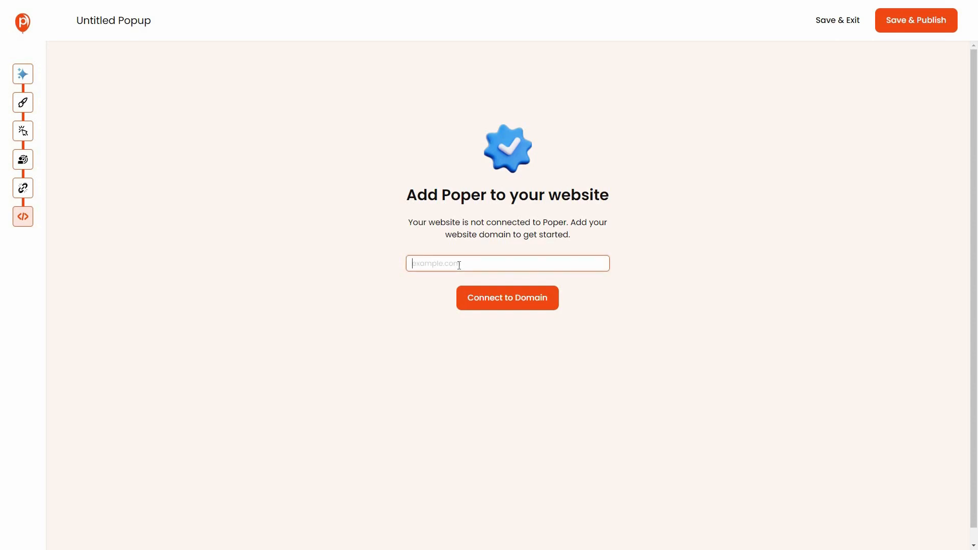
{"action": "type", "text": "gg.com"}
{"action": "left_click", "coordinate": [706, 378]}
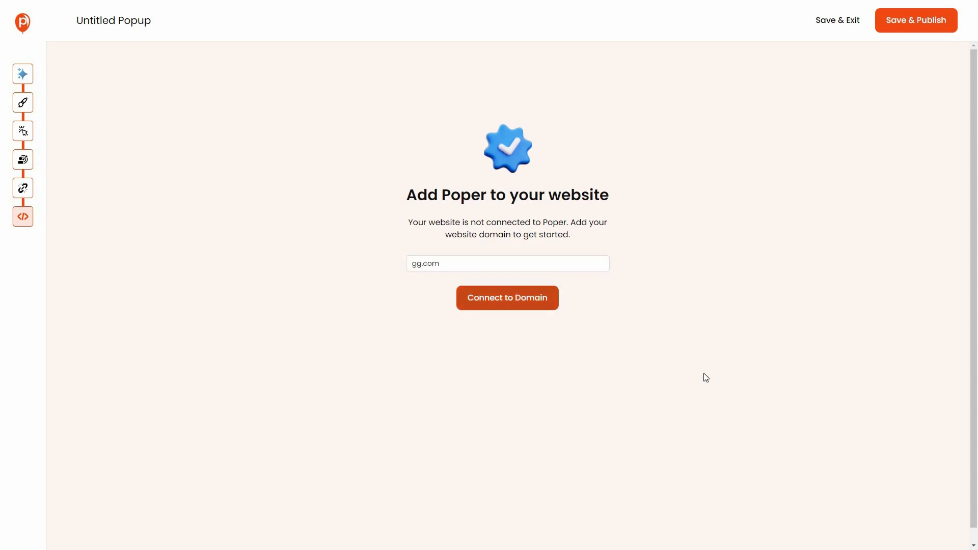
{"action": "left_click", "coordinate": [507, 298]}
Step: Examine the embed instructions for custom code installation and for the WordPress plugin
{"action": "scroll", "coordinate": [390, 295], "scroll_direction": "down", "scroll_amount": 2}
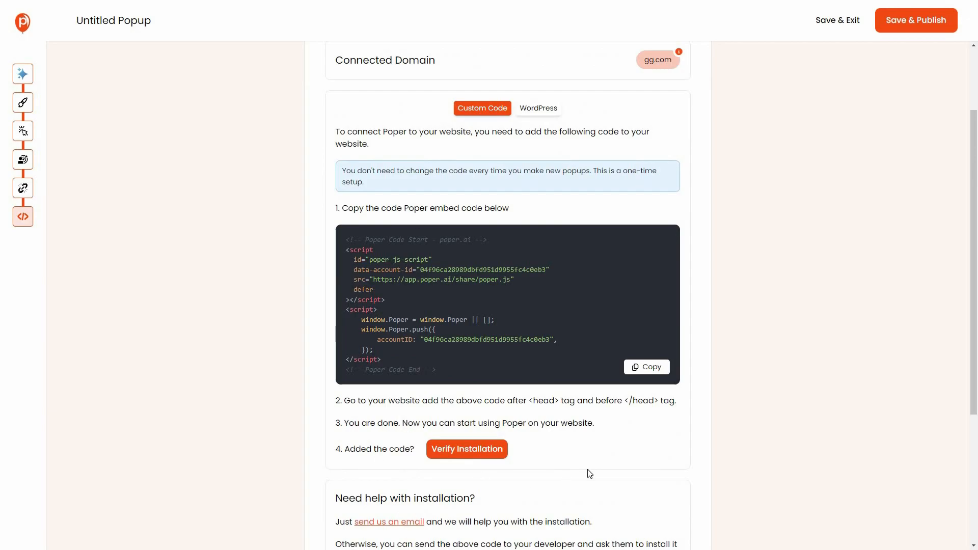
{"action": "scroll", "coordinate": [551, 246], "scroll_direction": "down", "scroll_amount": 1}
{"action": "scroll", "coordinate": [565, 245], "scroll_direction": "up", "scroll_amount": 3}
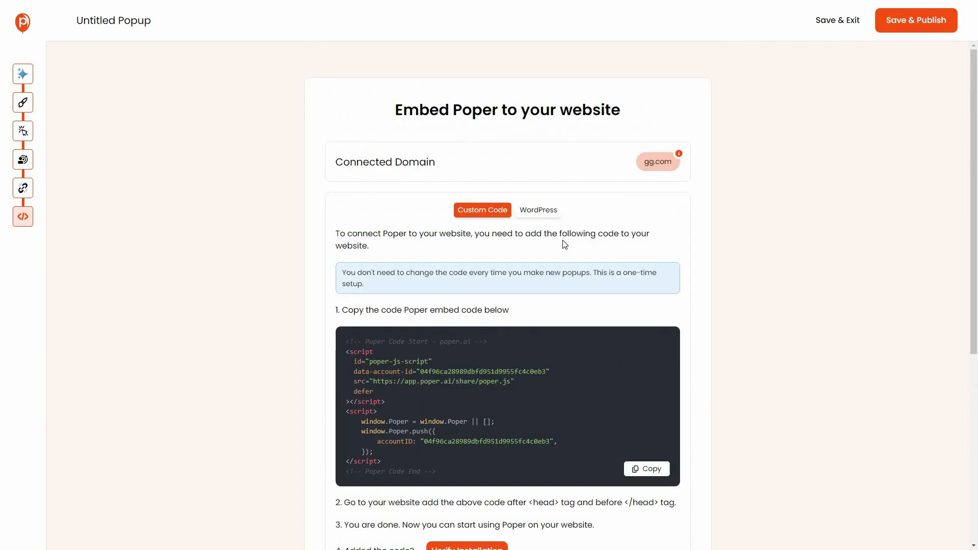
{"action": "left_click", "coordinate": [550, 213]}
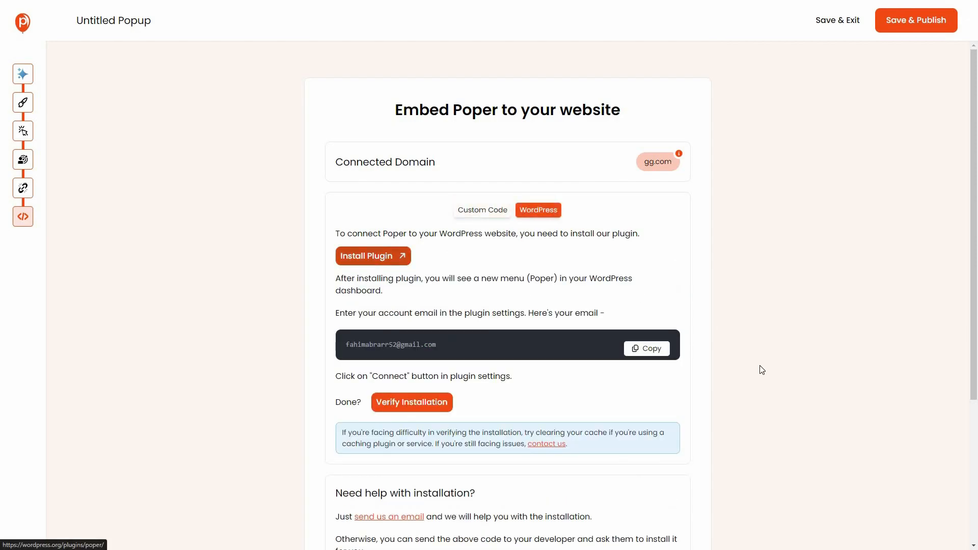
{"action": "scroll", "coordinate": [763, 370], "scroll_direction": "down", "scroll_amount": 1}
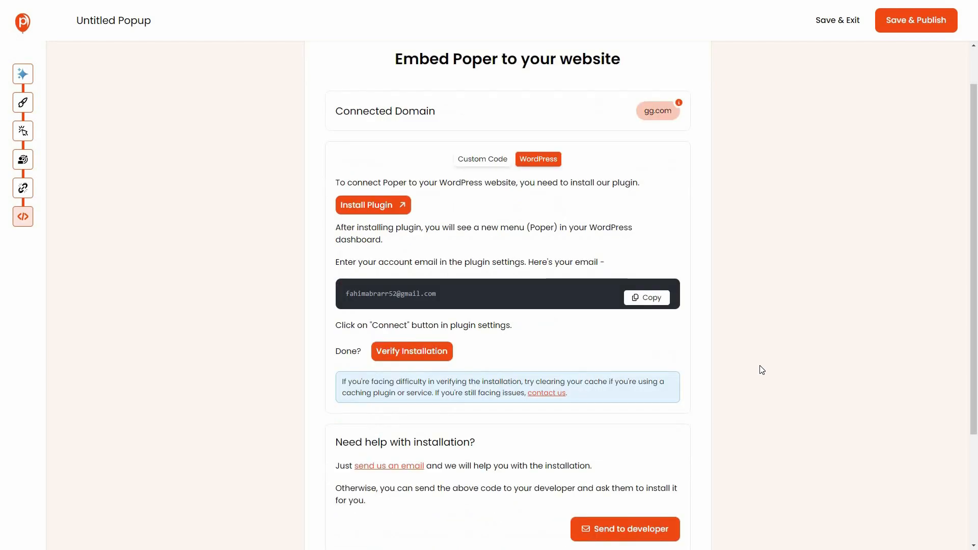
Step: Save and exit the popup editor, and toggle Untitled Popup's active status in the popup list
{"action": "left_click", "coordinate": [832, 21]}
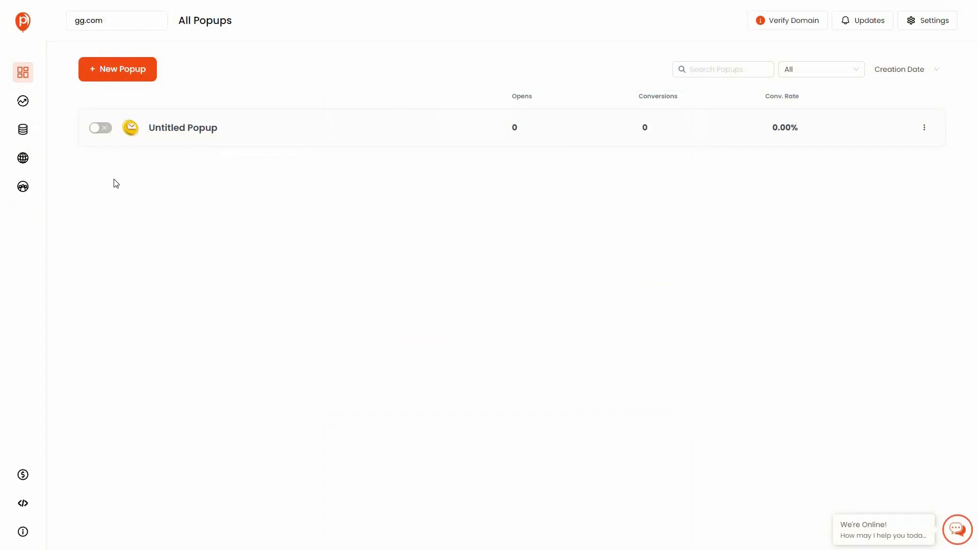
{"action": "left_click", "coordinate": [105, 130]}
Step: Look through the dashboard's analytics, leads and websites pages for gg.com
{"action": "left_click", "coordinate": [21, 104]}
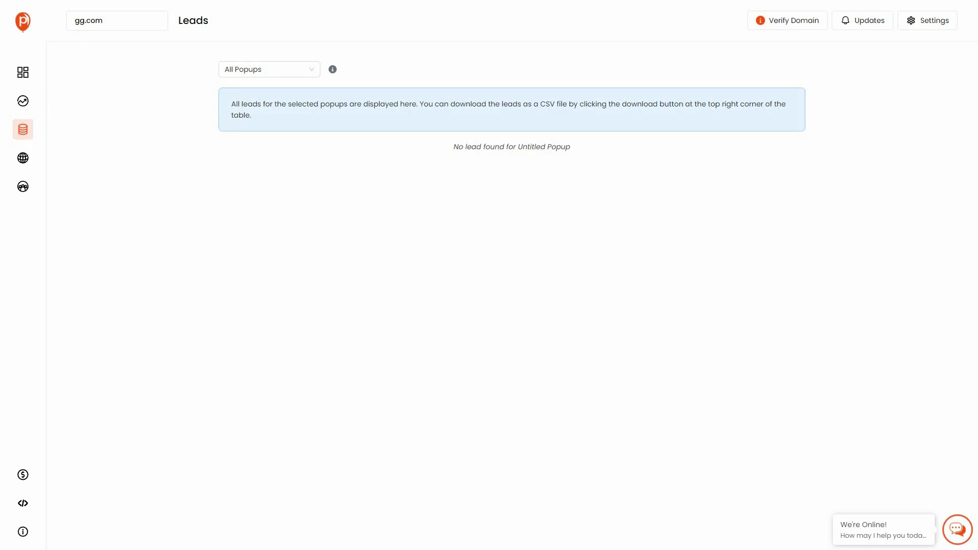
{"action": "left_click", "coordinate": [24, 160]}
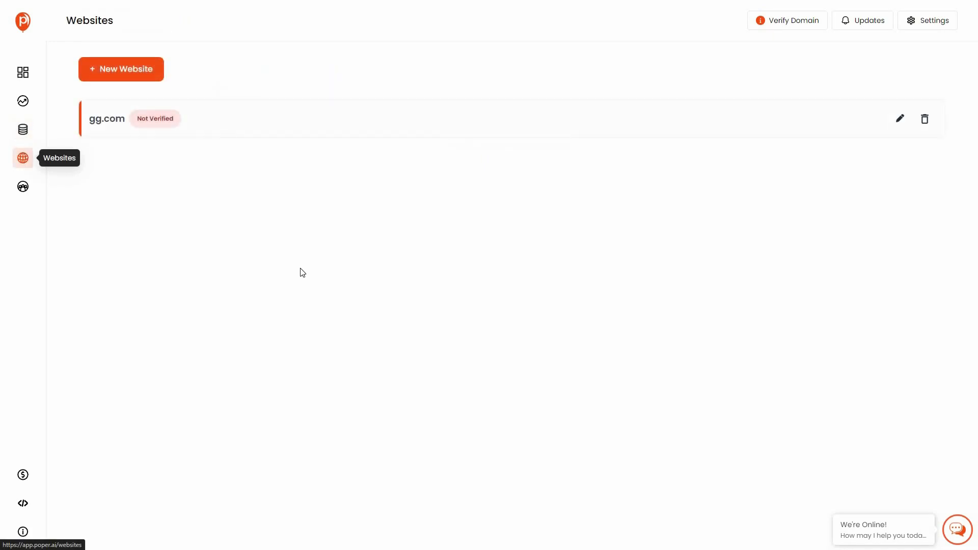
Step: Check the team access page for gg.com and examine the in-progress, next and later items on Poper's roadmap
{"action": "left_click", "coordinate": [23, 188]}
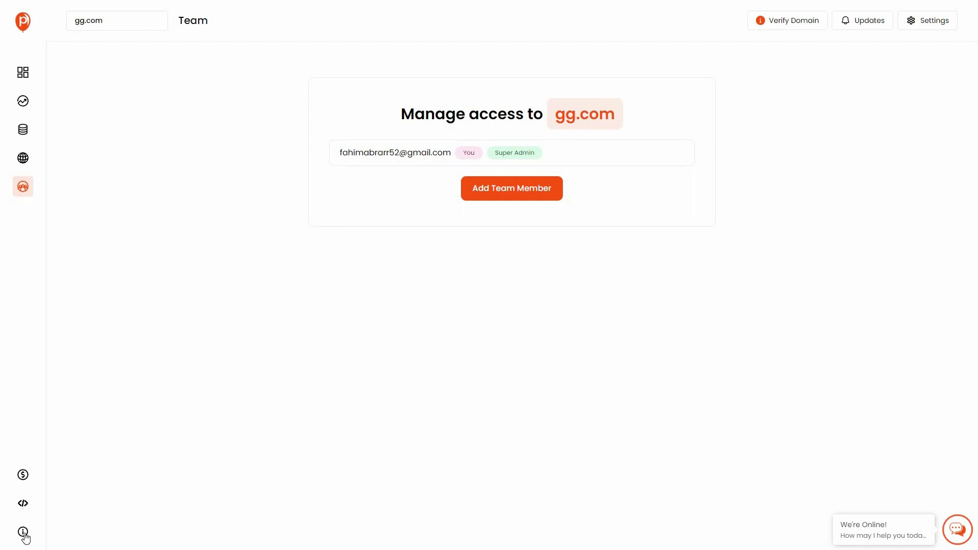
{"action": "left_click", "coordinate": [23, 532]}
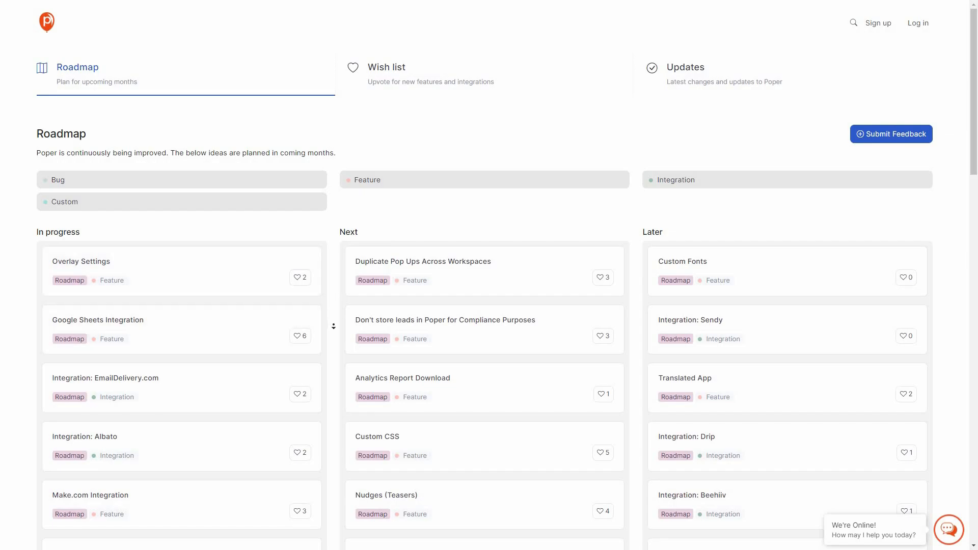
{"action": "scroll", "coordinate": [333, 326], "scroll_direction": "down", "scroll_amount": 3}
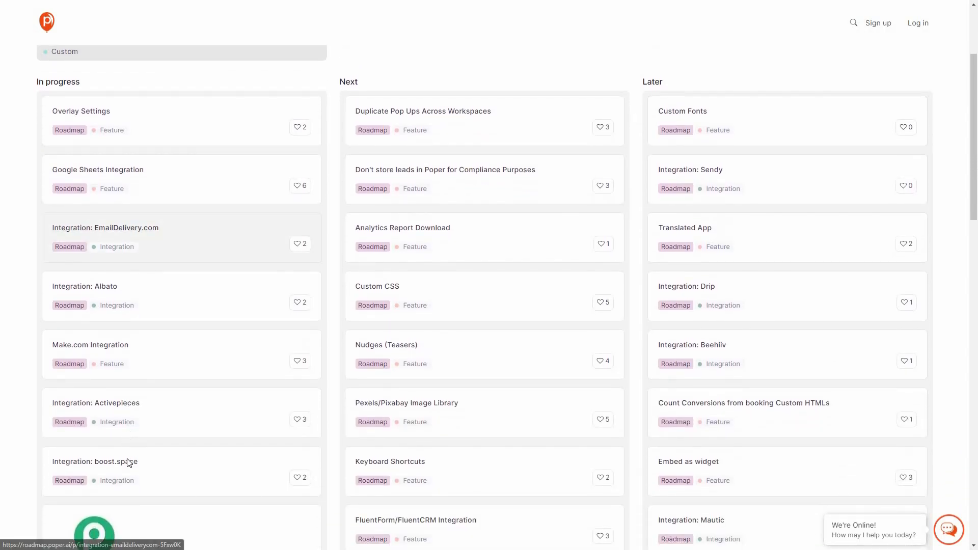
{"action": "scroll", "coordinate": [177, 436], "scroll_direction": "down", "scroll_amount": 4}
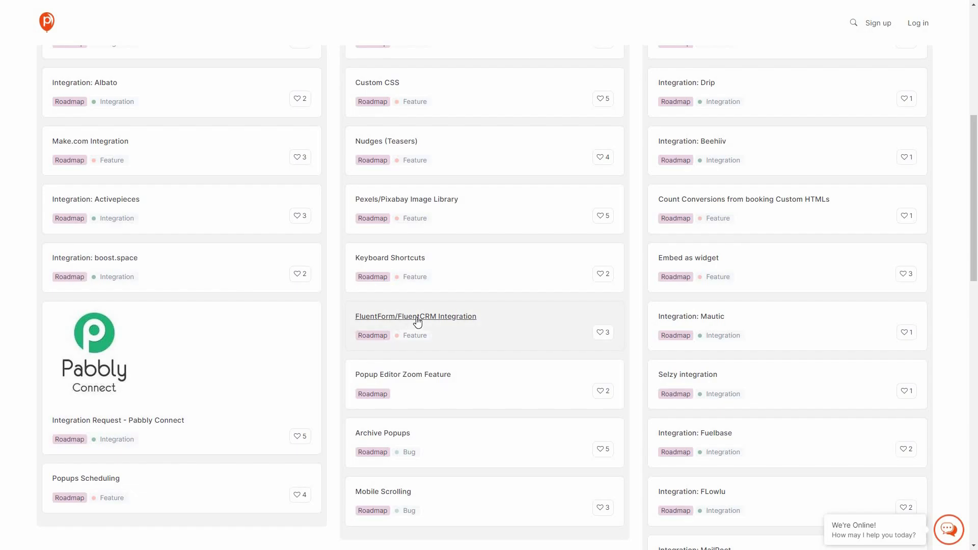
{"action": "scroll", "coordinate": [630, 251], "scroll_direction": "up", "scroll_amount": 6}
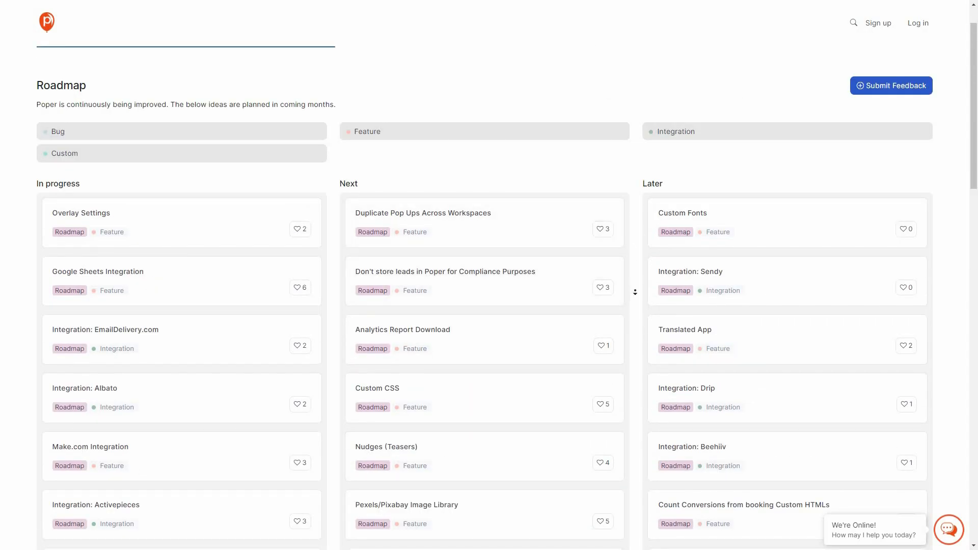
{"action": "scroll", "coordinate": [635, 292], "scroll_direction": "down", "scroll_amount": 7}
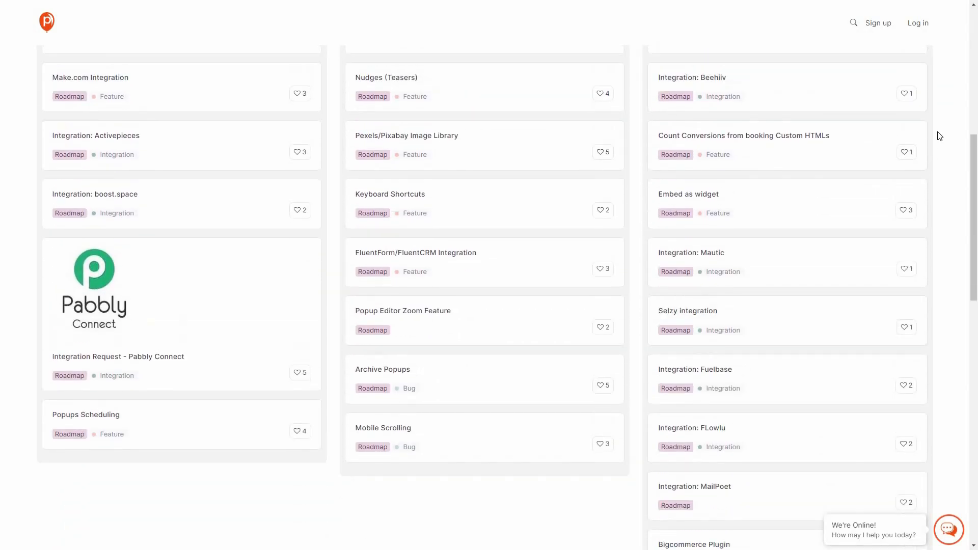
{"action": "scroll", "coordinate": [940, 136], "scroll_direction": "up", "scroll_amount": 5}
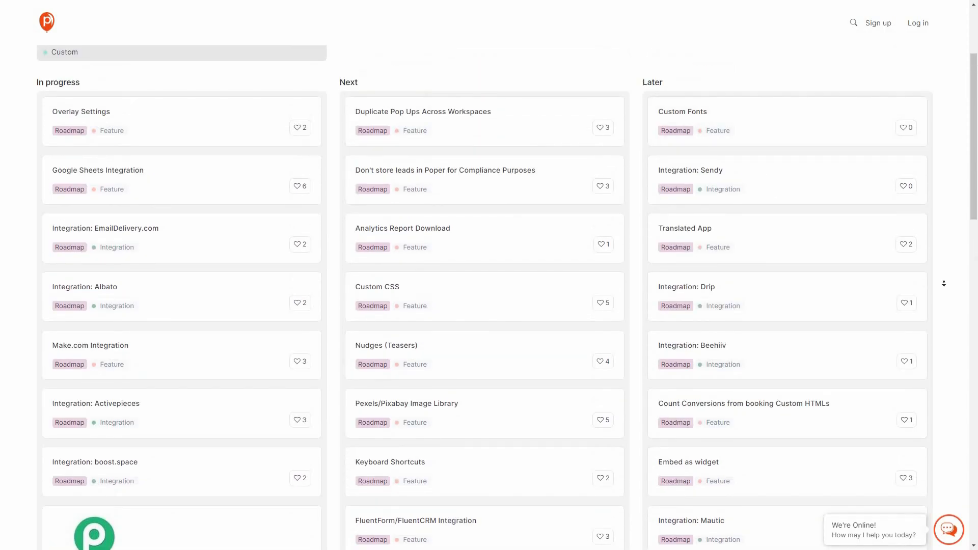
{"action": "scroll", "coordinate": [944, 284], "scroll_direction": "down", "scroll_amount": 9}
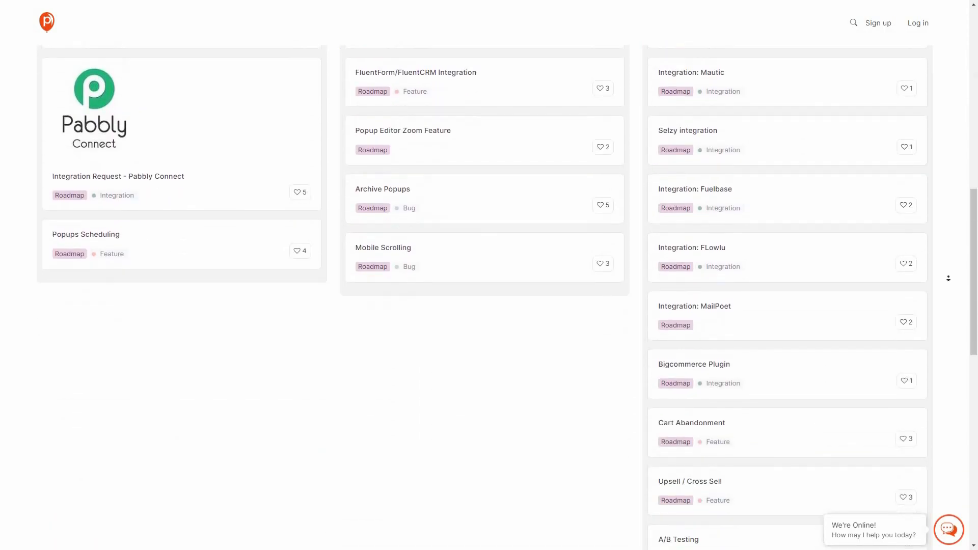
{"action": "scroll", "coordinate": [948, 279], "scroll_direction": "down", "scroll_amount": 10}
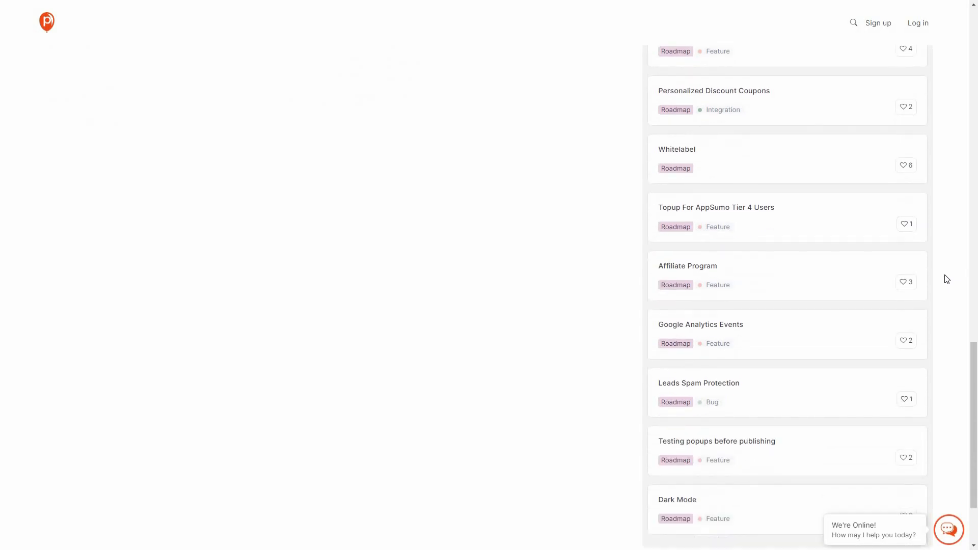
{"action": "scroll", "coordinate": [947, 279], "scroll_direction": "down", "scroll_amount": 2}
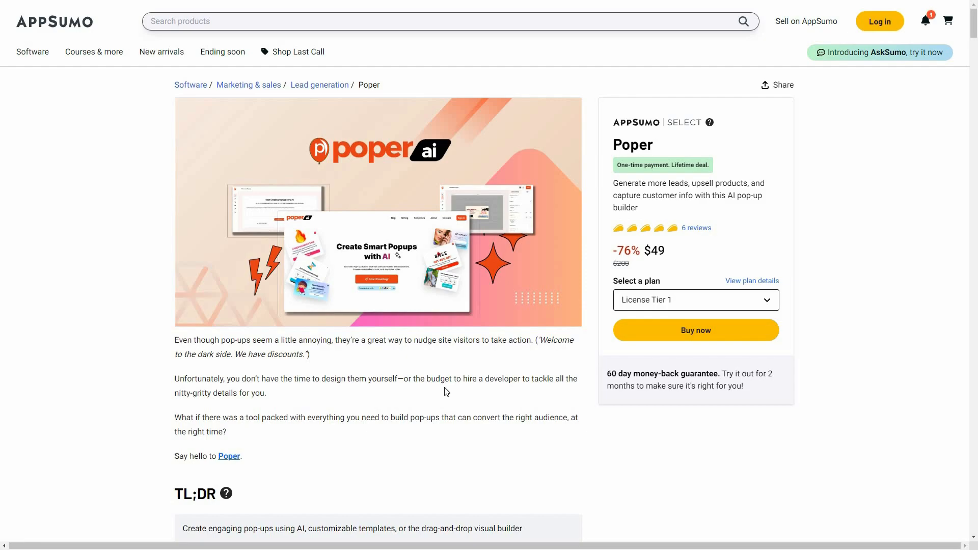
Step: Compare the license tiers under plans and features on Poper's AppSumo deal page, choosing License Tier 4 to view its offer
{"action": "scroll", "coordinate": [285, 62], "scroll_direction": "down", "scroll_amount": 4}
{"action": "left_click", "coordinate": [291, 15]}
{"action": "scroll", "coordinate": [399, 408], "scroll_direction": "down", "scroll_amount": 3}
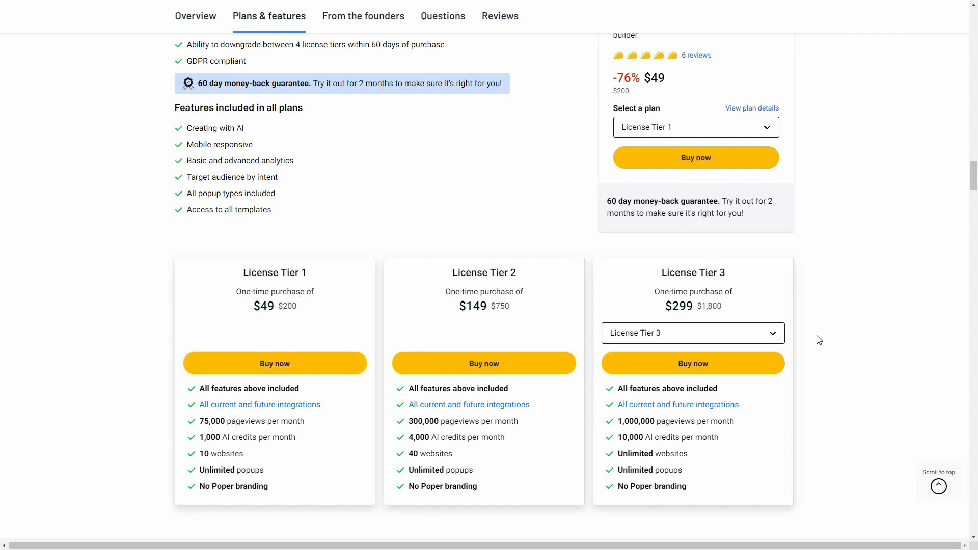
{"action": "left_click", "coordinate": [663, 334]}
{"action": "left_click", "coordinate": [677, 380]}
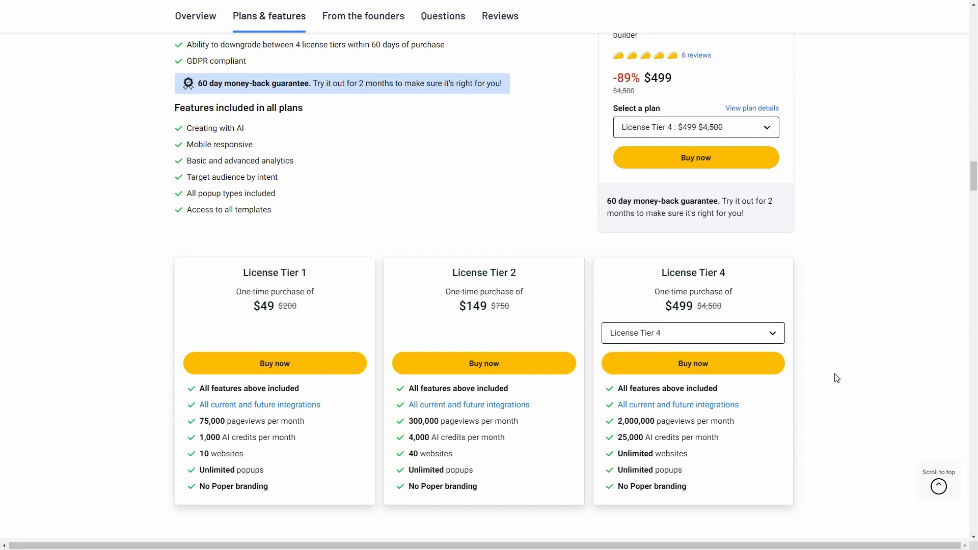